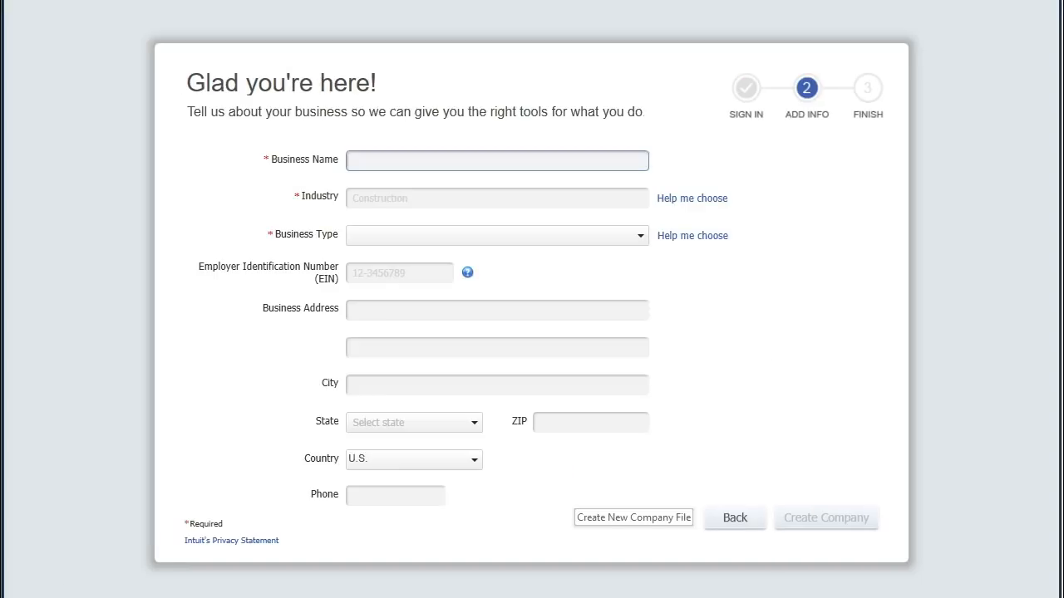
- Fill in business name Get Great Guitars, industry Retail Shop or Online Commerce, type Sole Proprietorship, and the company's EIN and business address
{"action": "left_click", "coordinate": [370, 197]}
{"action": "left_click", "coordinate": [361, 238]}
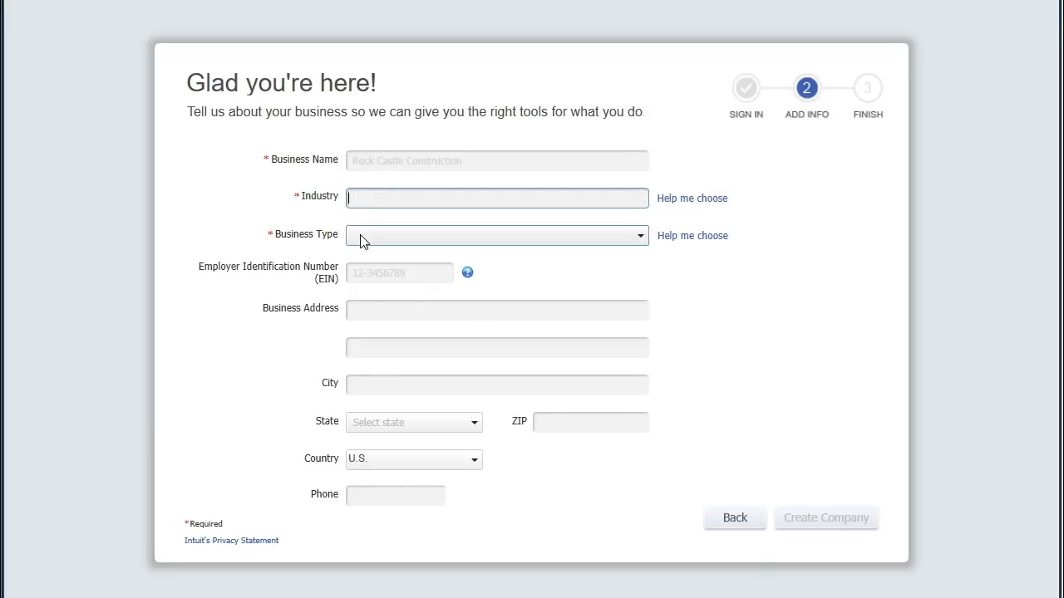
{"action": "left_click", "coordinate": [360, 238]}
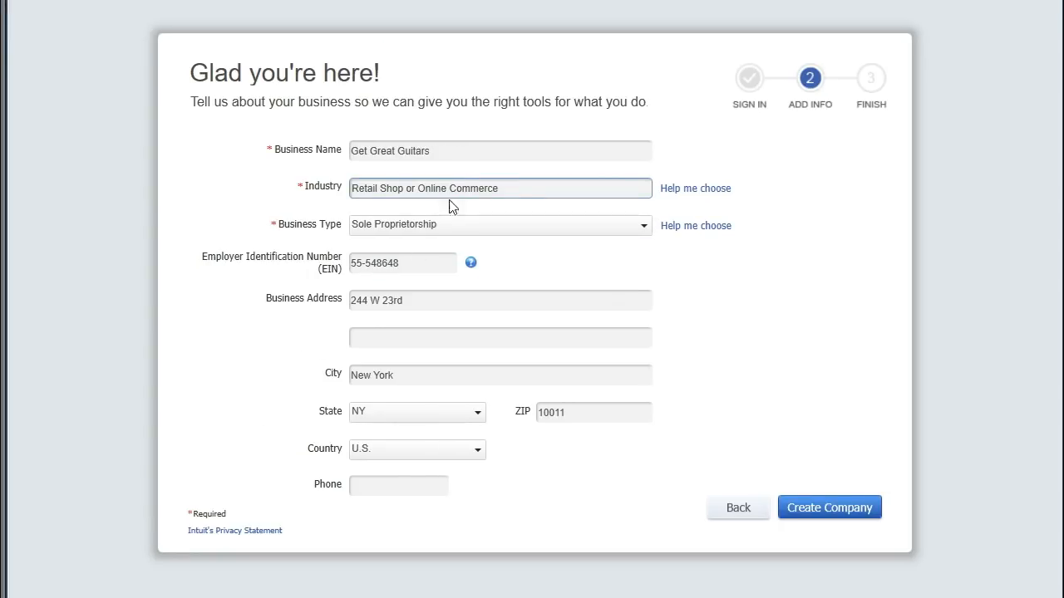
- Check the business name, address, city and ZIP entries, leave the phone blank, and create the company file
{"action": "left_click", "coordinate": [460, 151]}
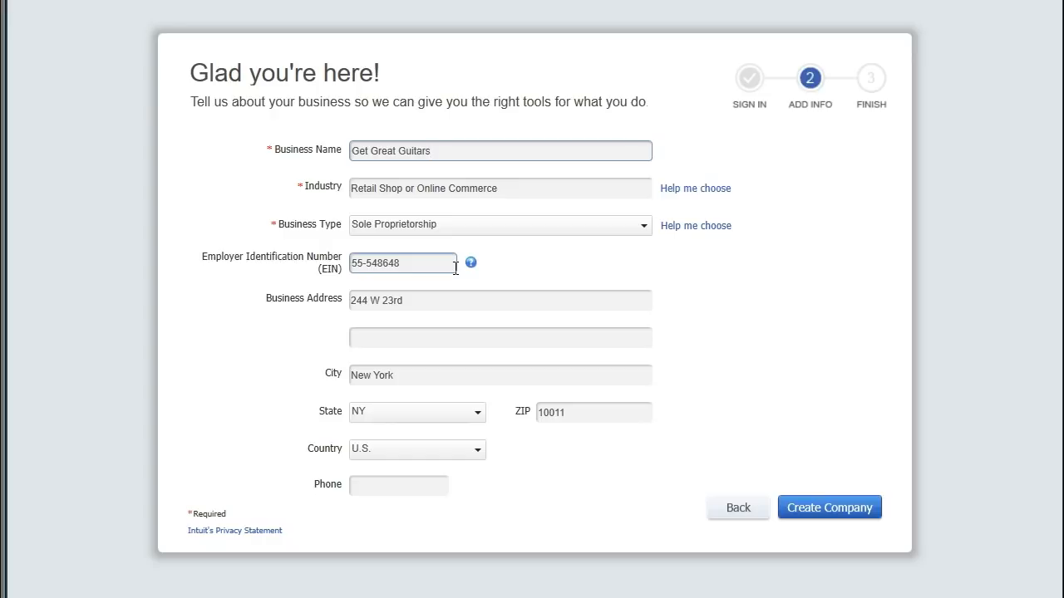
{"action": "left_click", "coordinate": [427, 298]}
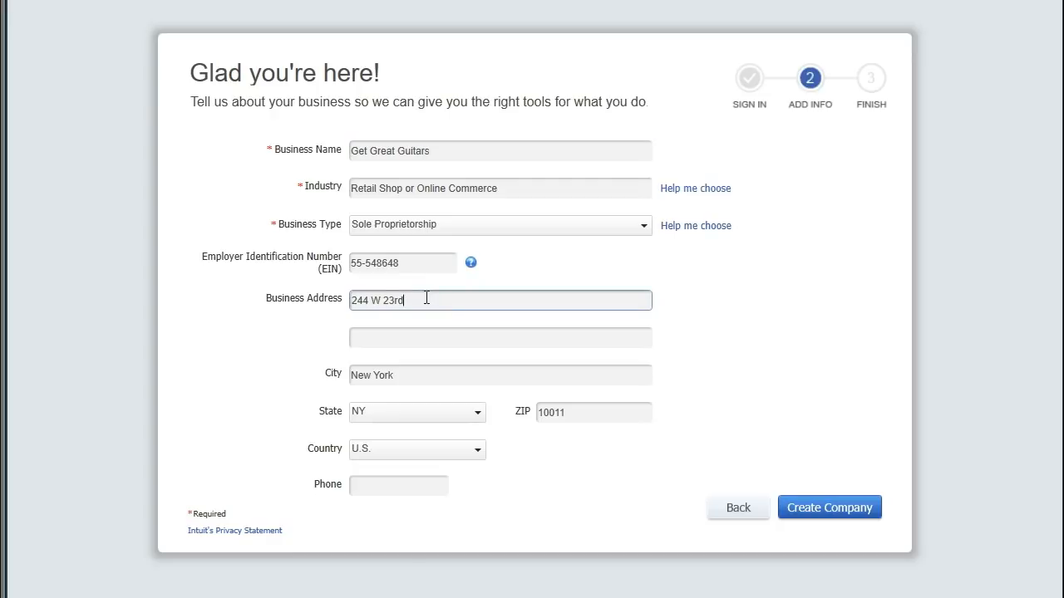
{"action": "left_click", "coordinate": [434, 373]}
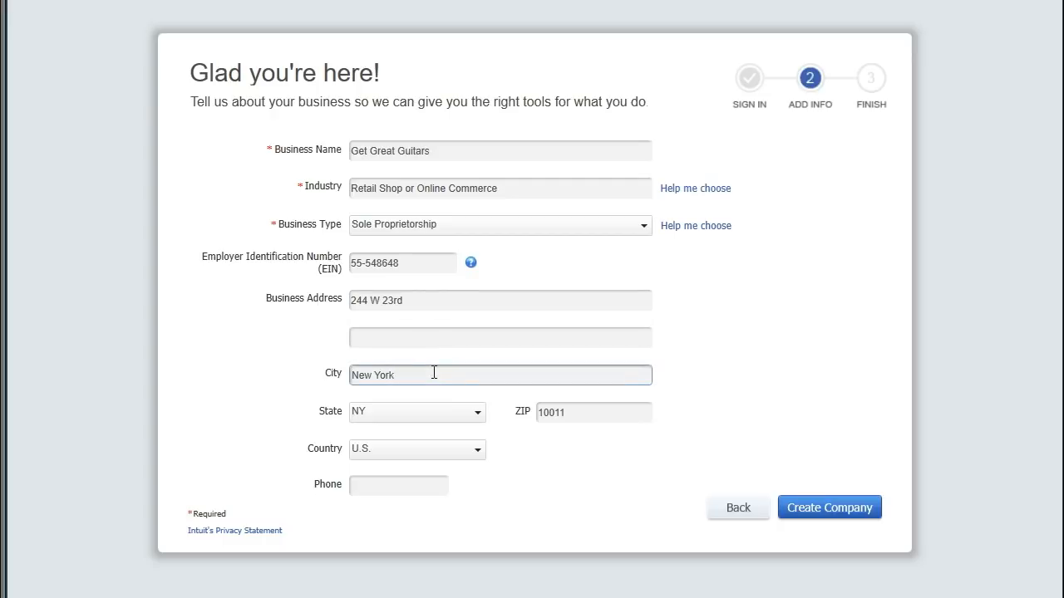
{"action": "left_click", "coordinate": [605, 418]}
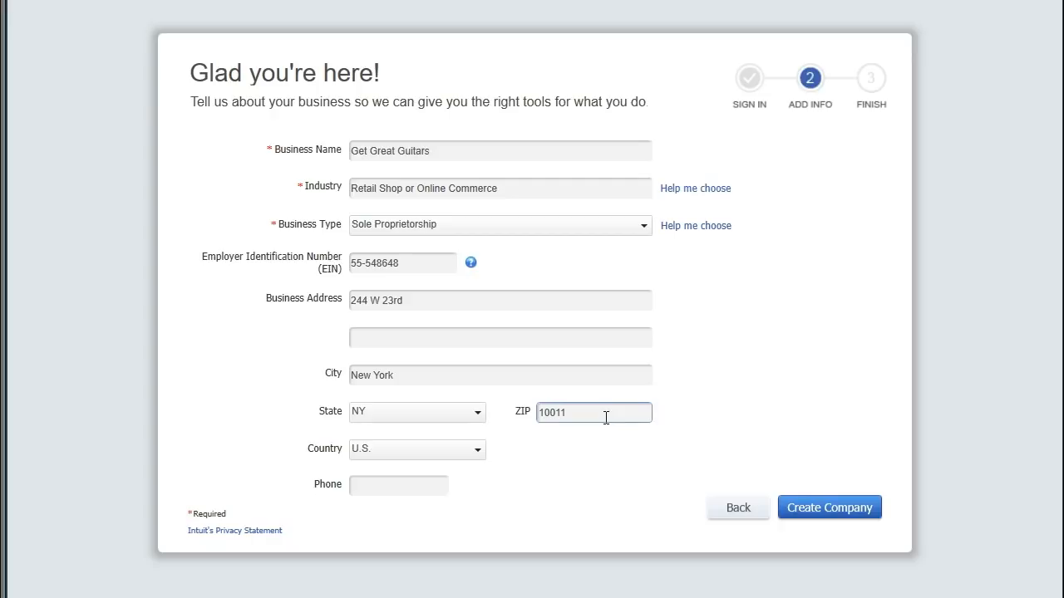
{"action": "left_click", "coordinate": [441, 485]}
{"action": "left_click", "coordinate": [827, 510]}
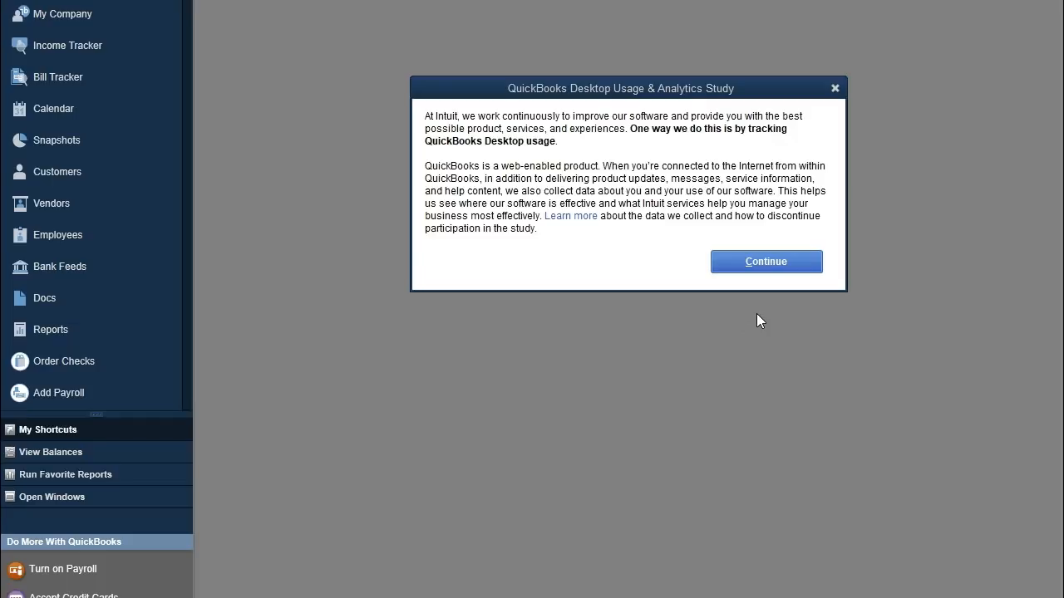
- Accept the usage and analytics notice and close the setup window and the New Feature Tour
{"action": "left_click", "coordinate": [766, 261]}
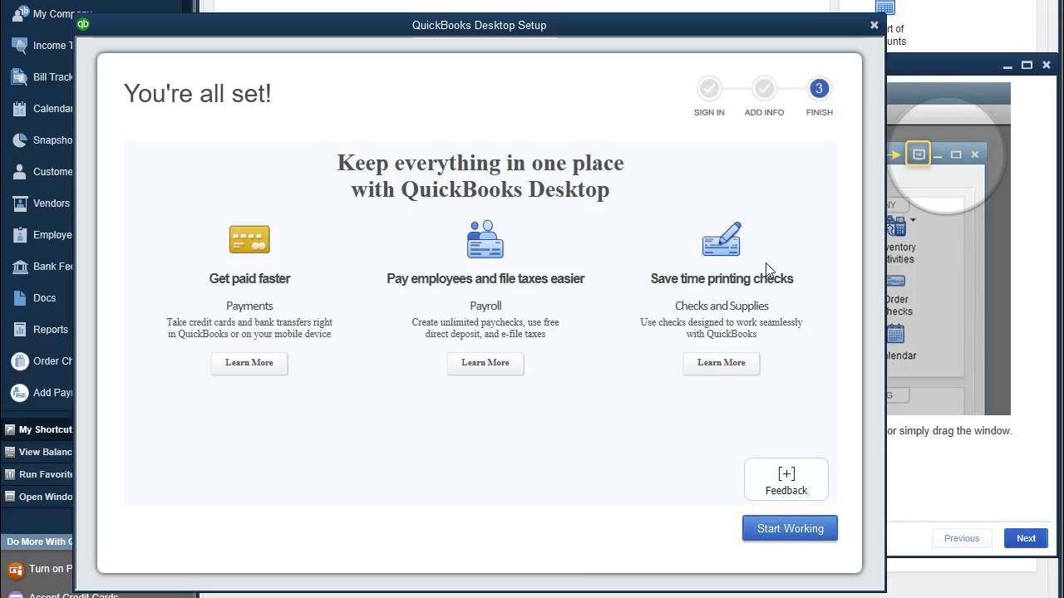
{"action": "left_click", "coordinate": [874, 26]}
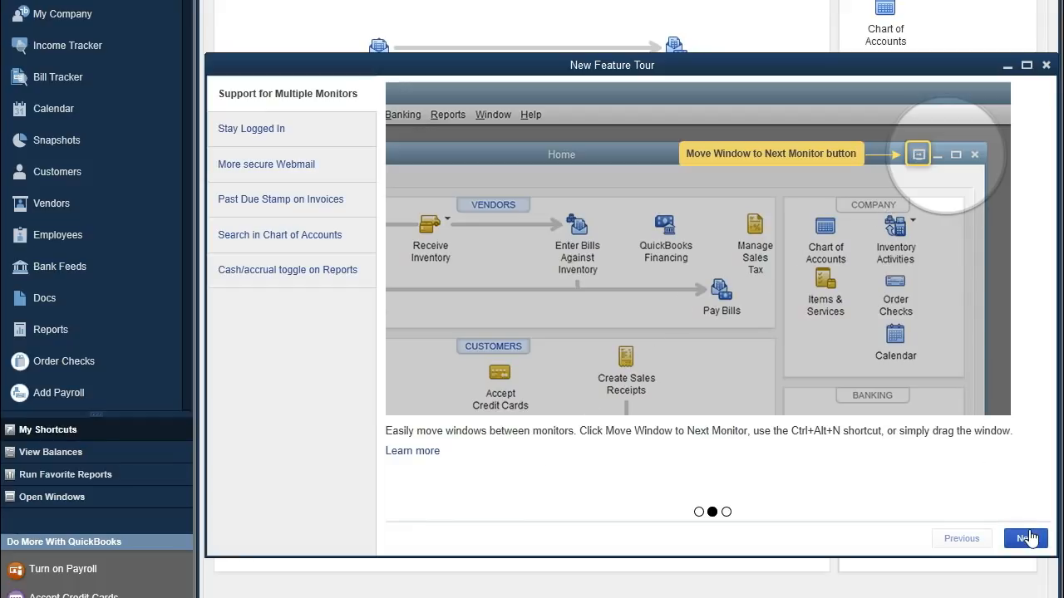
{"action": "left_click", "coordinate": [1045, 66]}
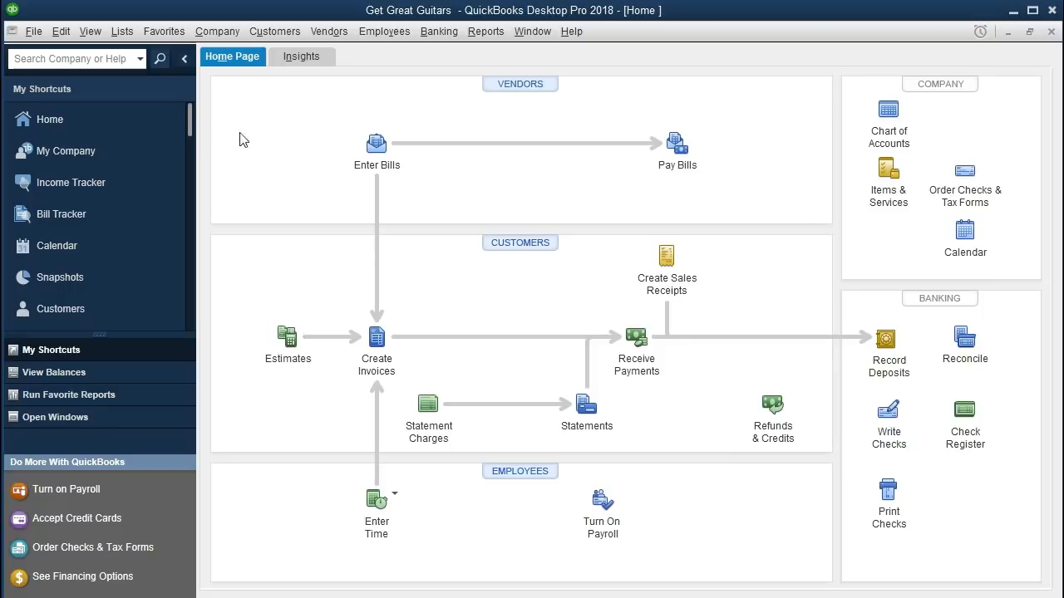
- Open the Chart of Accounts and look through the default accounts and their types
{"action": "left_click", "coordinate": [122, 31]}
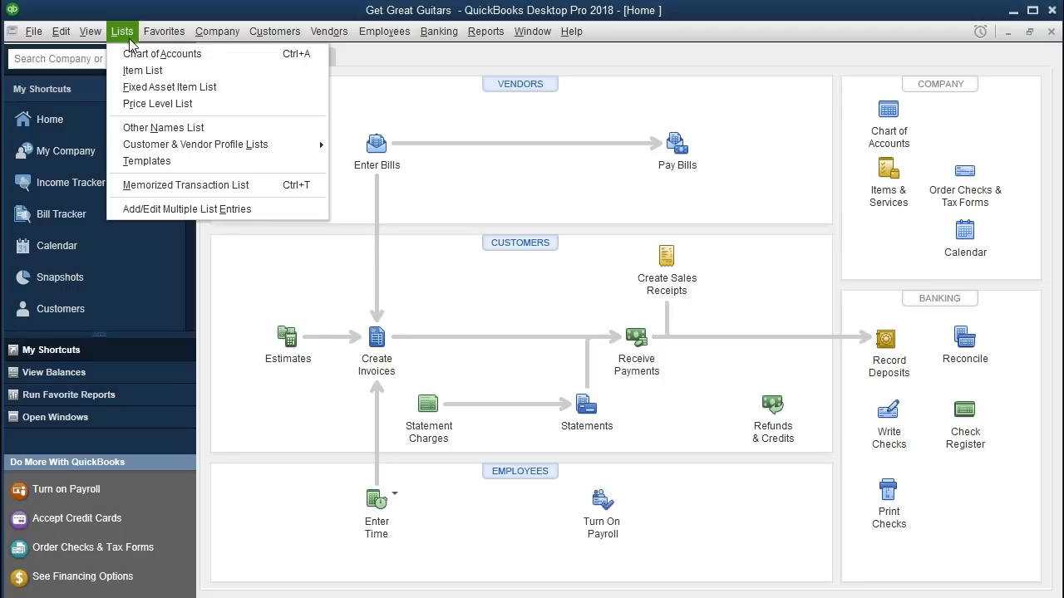
{"action": "left_click", "coordinate": [186, 56]}
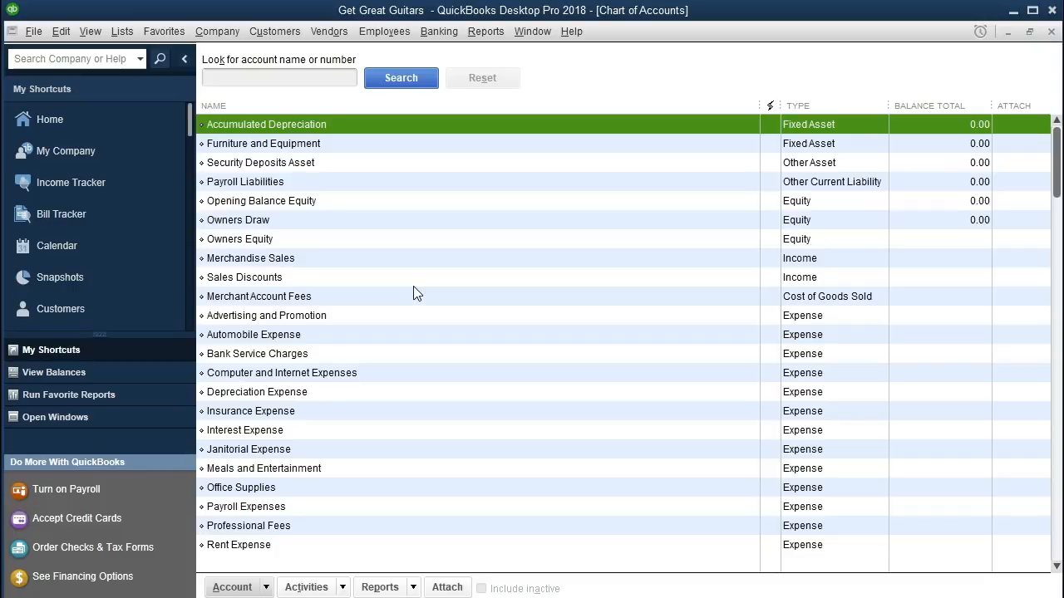
{"action": "scroll", "coordinate": [414, 288], "scroll_direction": "down", "scroll_amount": 2}
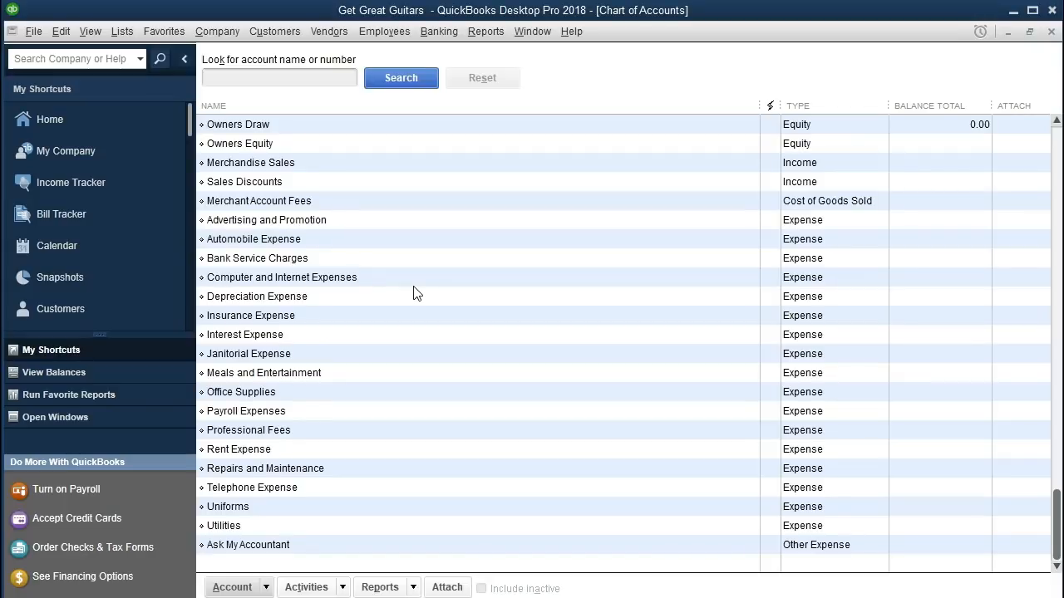
{"action": "scroll", "coordinate": [416, 293], "scroll_direction": "up", "scroll_amount": 2}
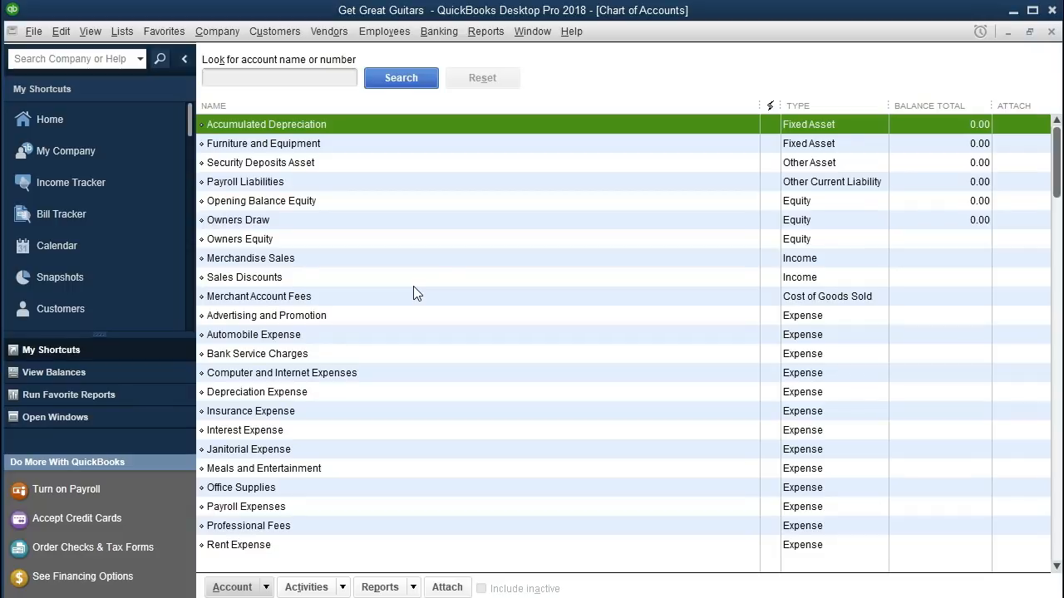
{"action": "left_click", "coordinate": [627, 323]}
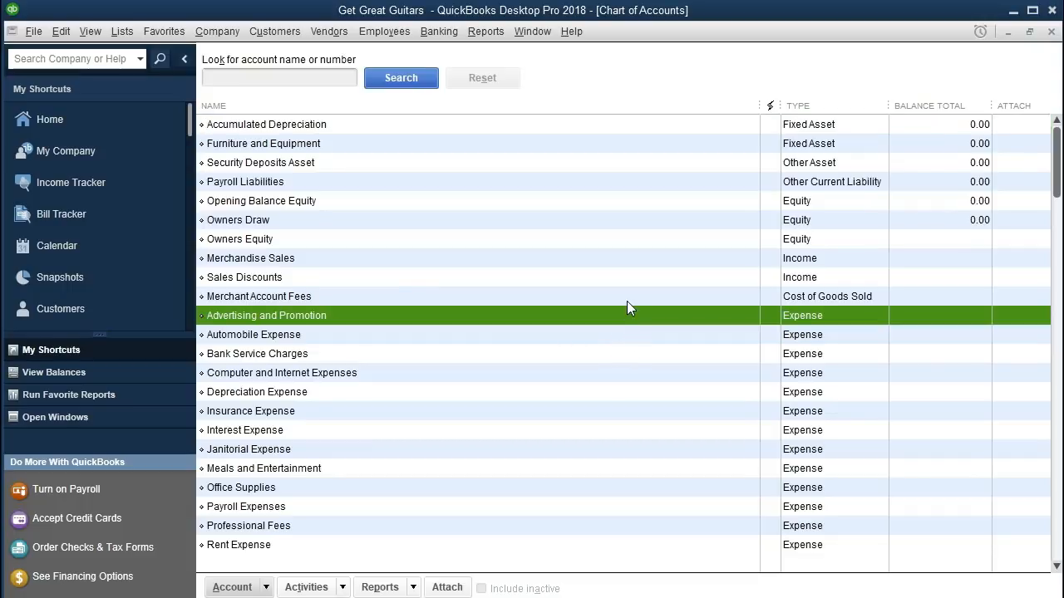
{"action": "left_click", "coordinate": [625, 150]}
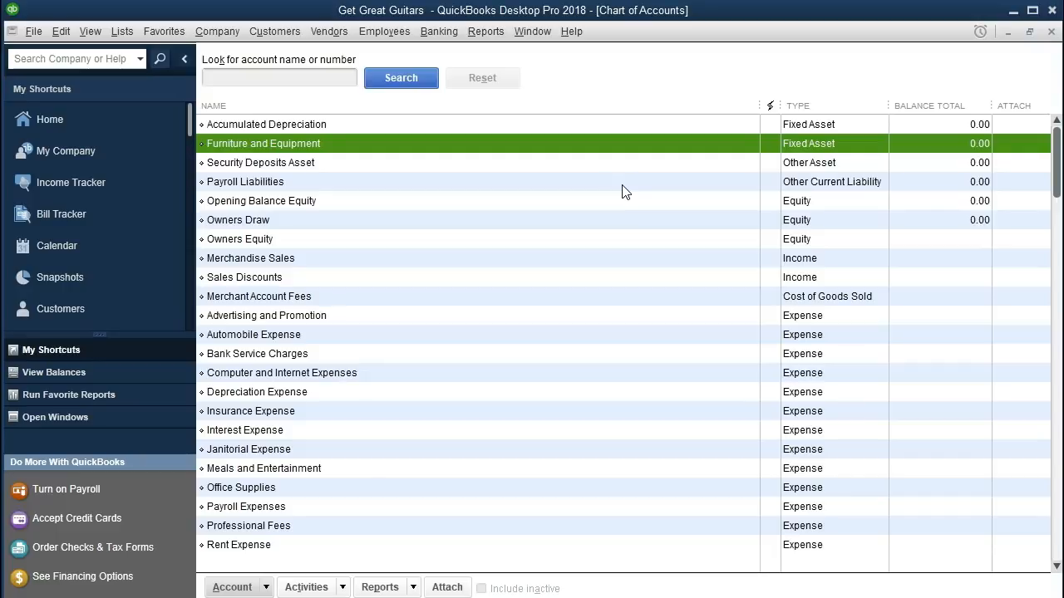
{"action": "scroll", "coordinate": [614, 337], "scroll_direction": "down", "scroll_amount": 2}
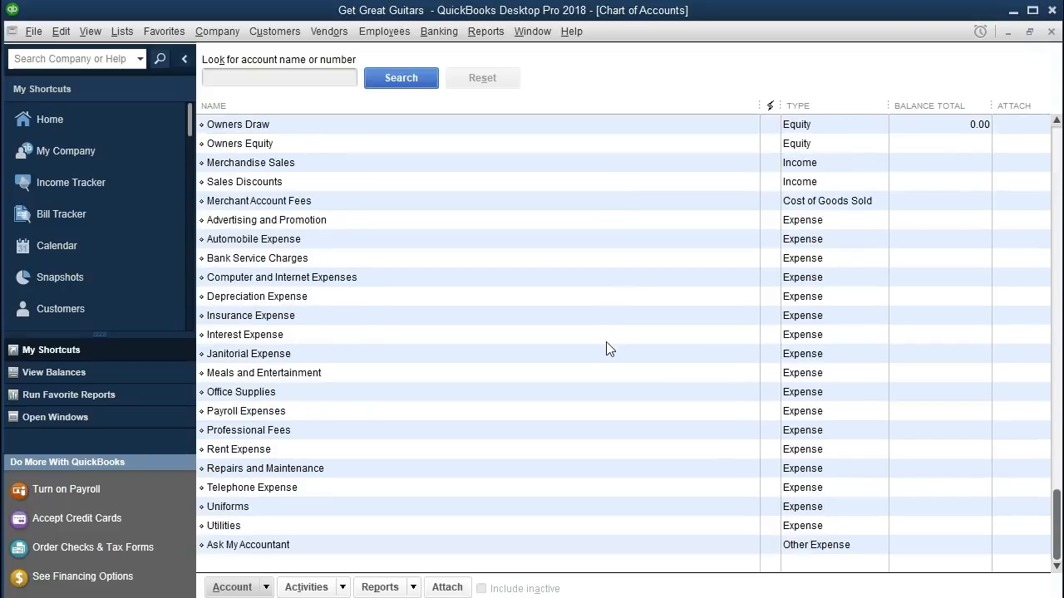
- Examine the default expense accounts one by one from Advertising and Promotion through Meals and Entertainment
{"action": "left_click", "coordinate": [380, 430]}
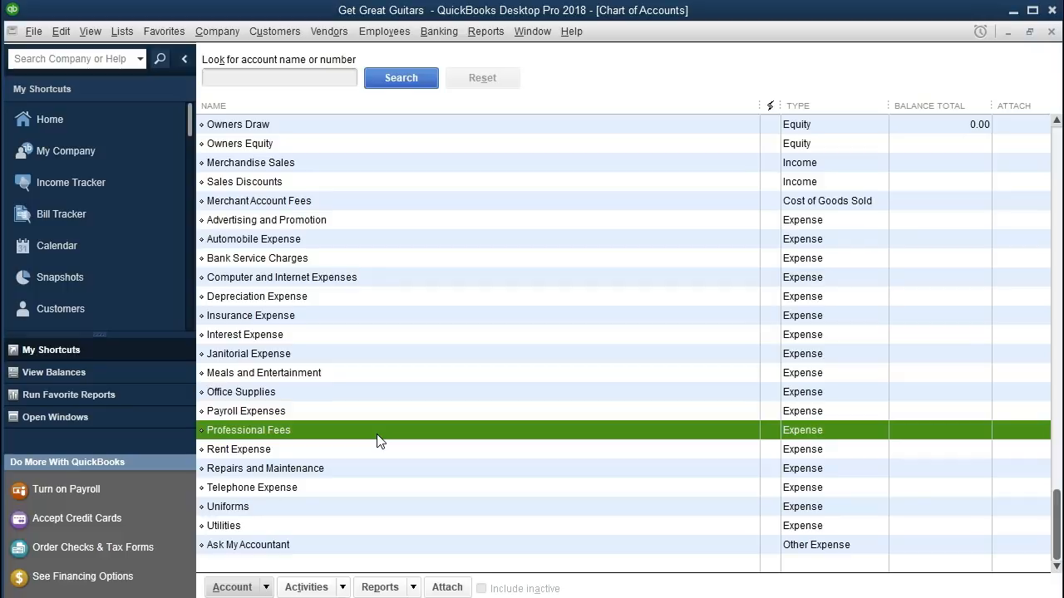
{"action": "left_click", "coordinate": [366, 226]}
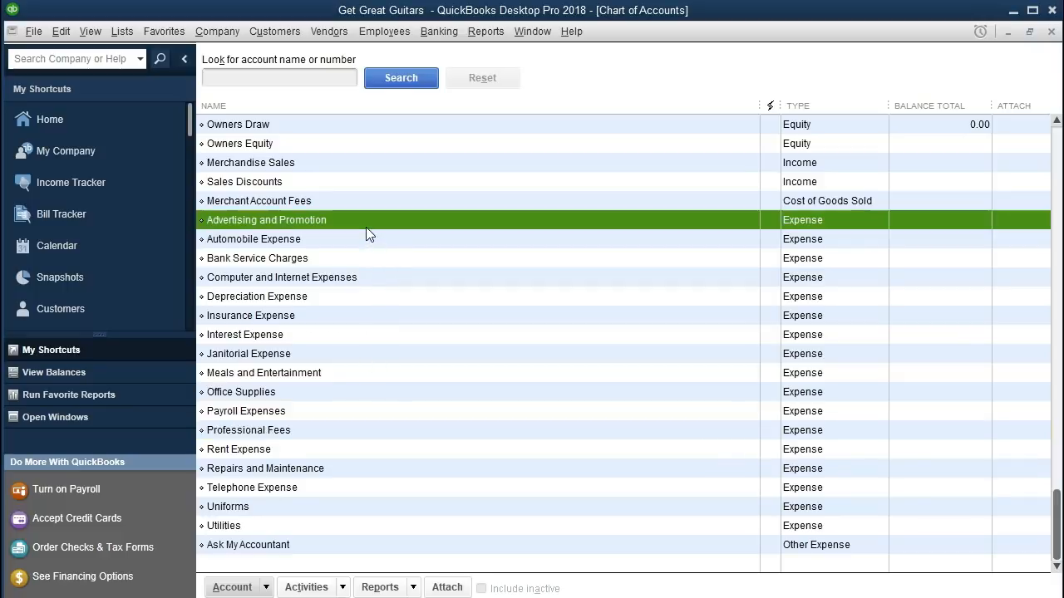
{"action": "key", "text": "Down"}
{"action": "key", "text": "Down"}
{"action": "key", "text": "Down"}
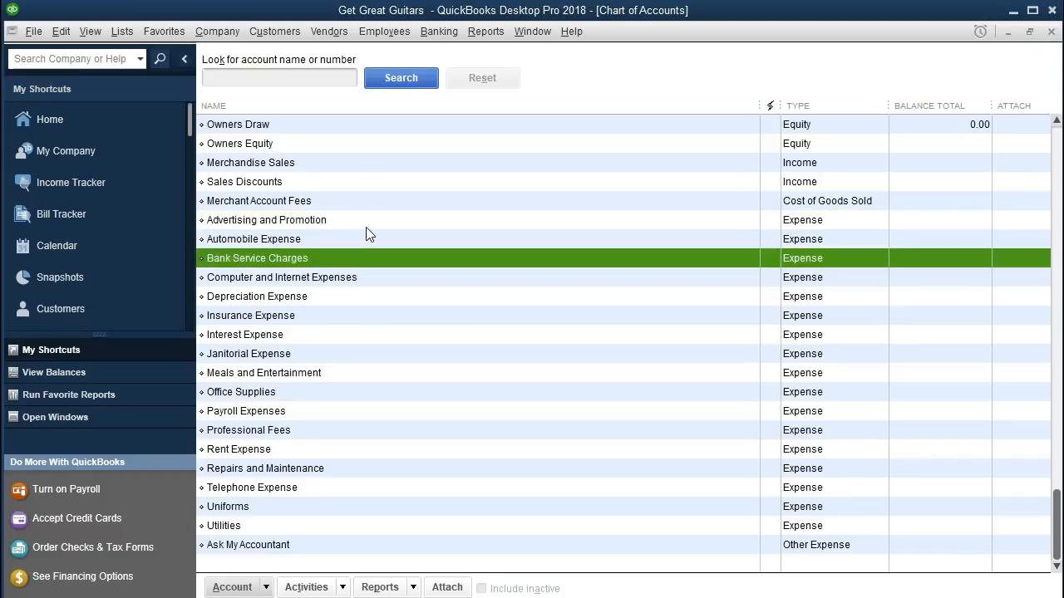
{"action": "key", "text": "Down"}
{"action": "key", "text": "Down"}
{"action": "key", "text": "Down"}
{"action": "key", "text": "Down"}
{"action": "key", "text": "Down"}
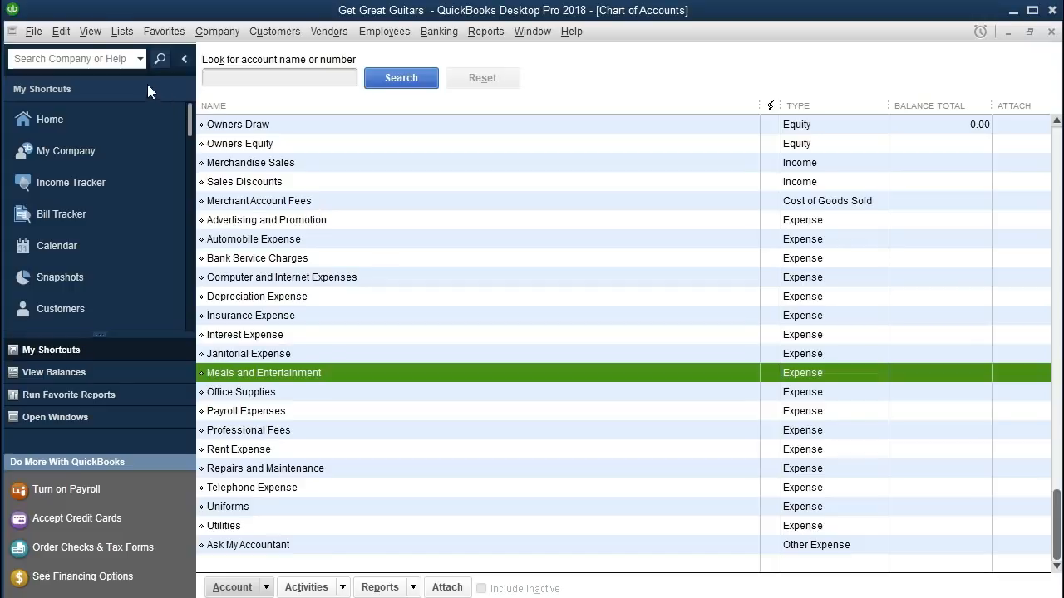
- Display the list of open windows beside the Chart of Accounts
{"action": "left_click", "coordinate": [94, 35]}
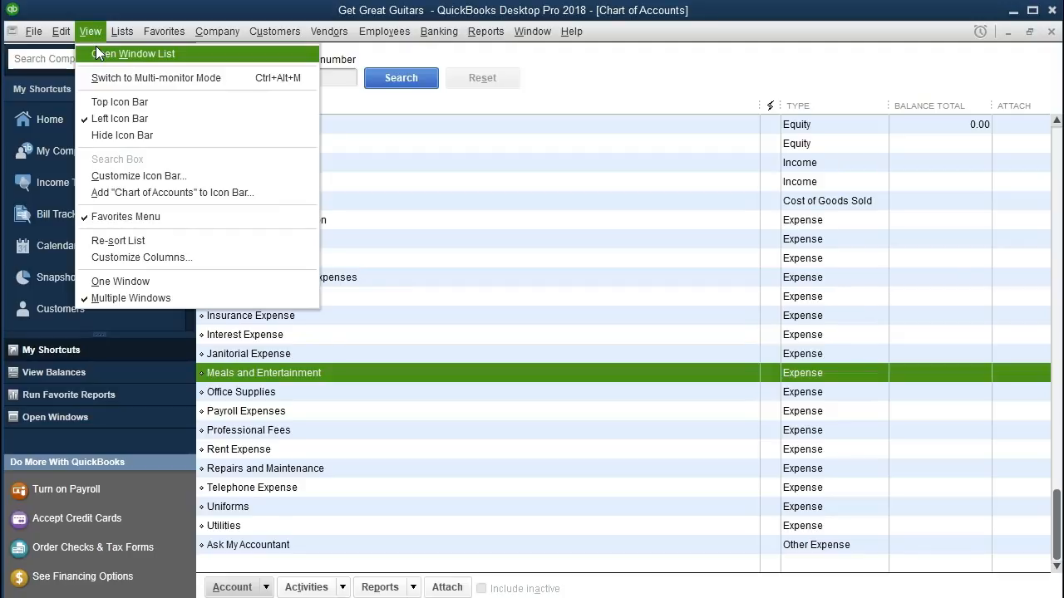
{"action": "left_click", "coordinate": [99, 53]}
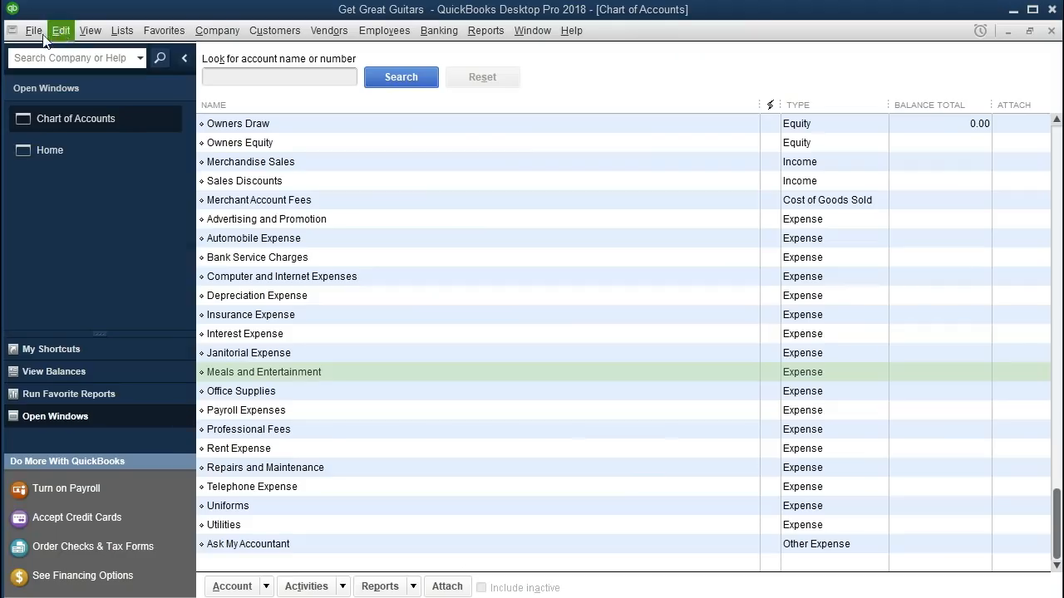
- Open the program's Preferences and reposition the dialog over the Chart of Accounts
{"action": "left_click", "coordinate": [32, 34]}
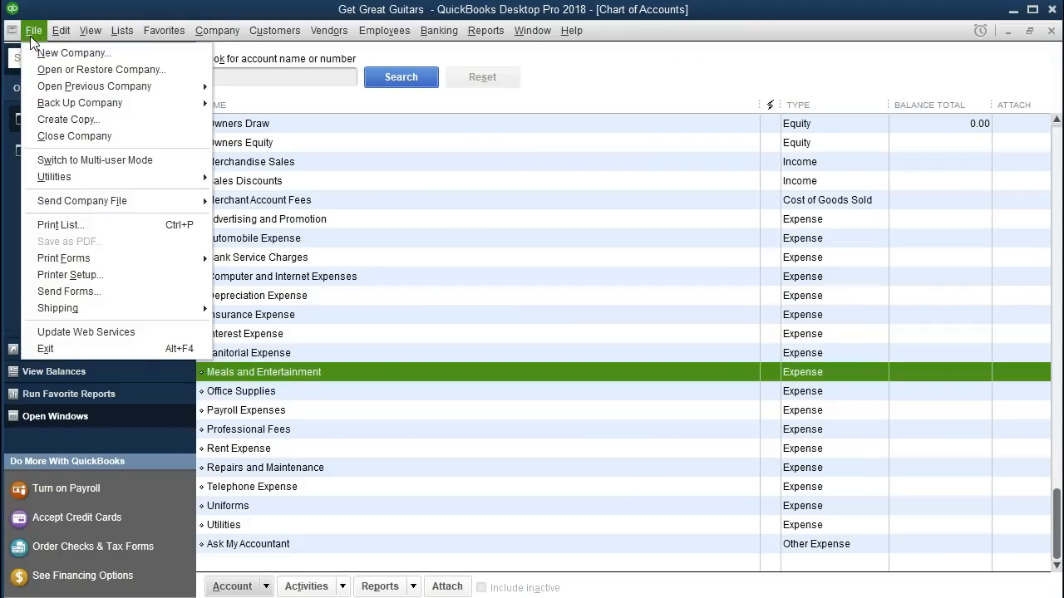
{"action": "mouse_move", "coordinate": [55, 40]}
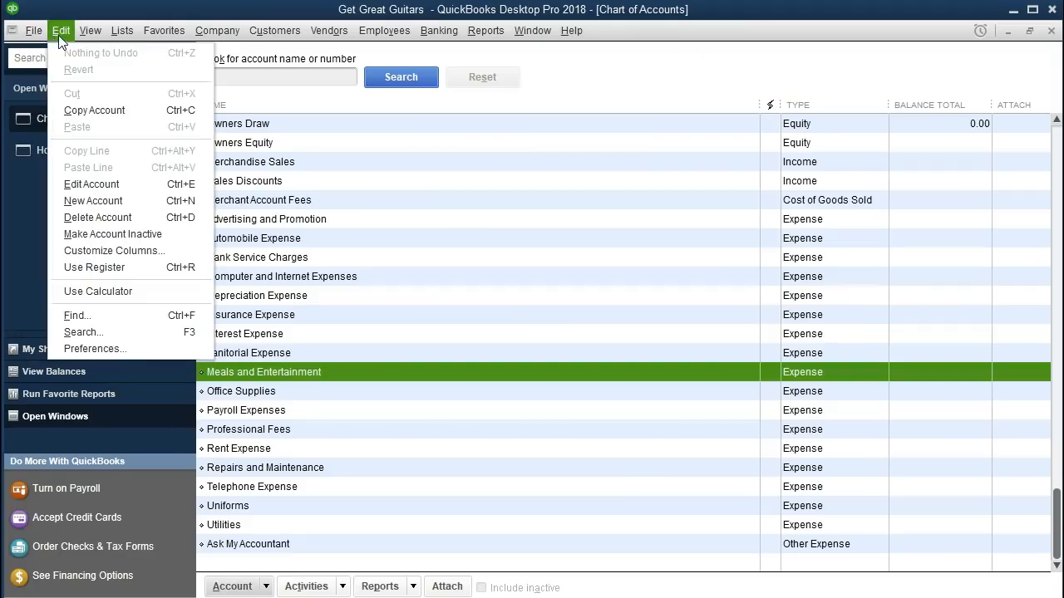
{"action": "left_click", "coordinate": [106, 345]}
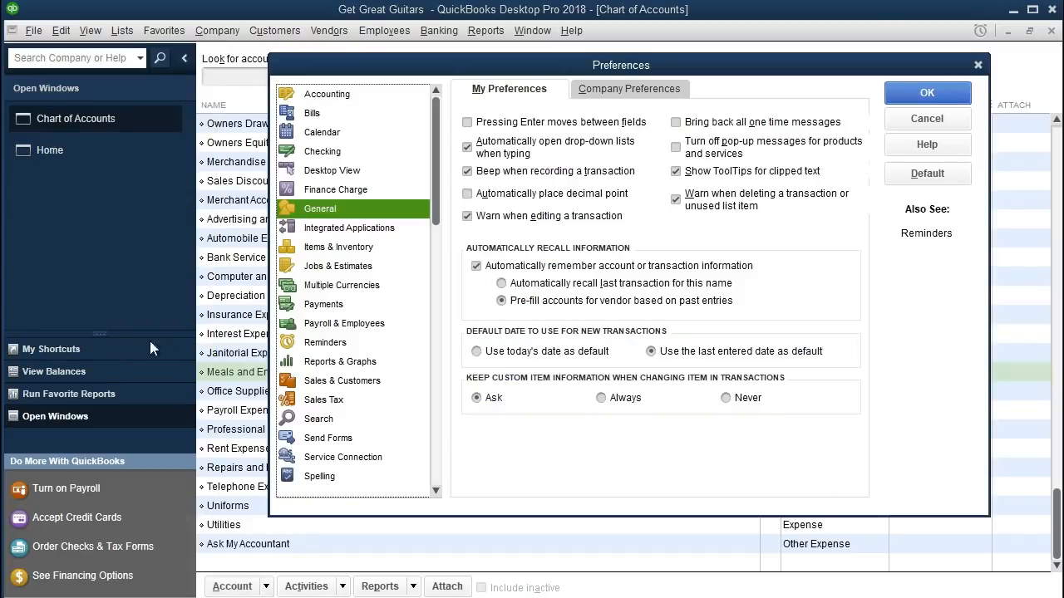
{"action": "left_click_drag", "start_coordinate": [680, 58], "coordinate": [619, 63]}
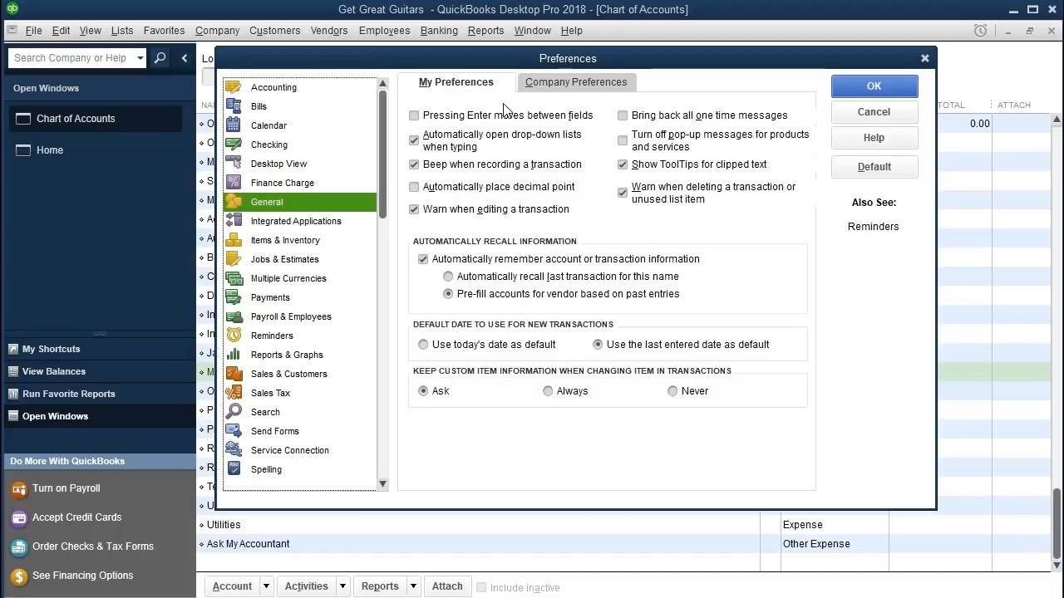
- Turn off the past and future transaction date warnings in the Accounting company preferences and save the changes
{"action": "left_click", "coordinate": [287, 90]}
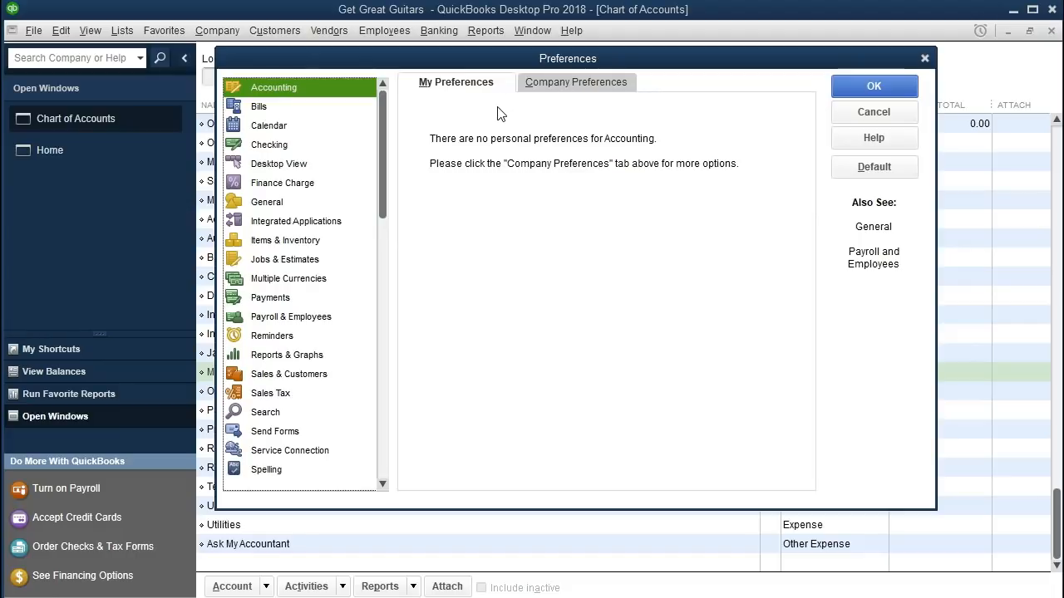
{"action": "left_click", "coordinate": [547, 91]}
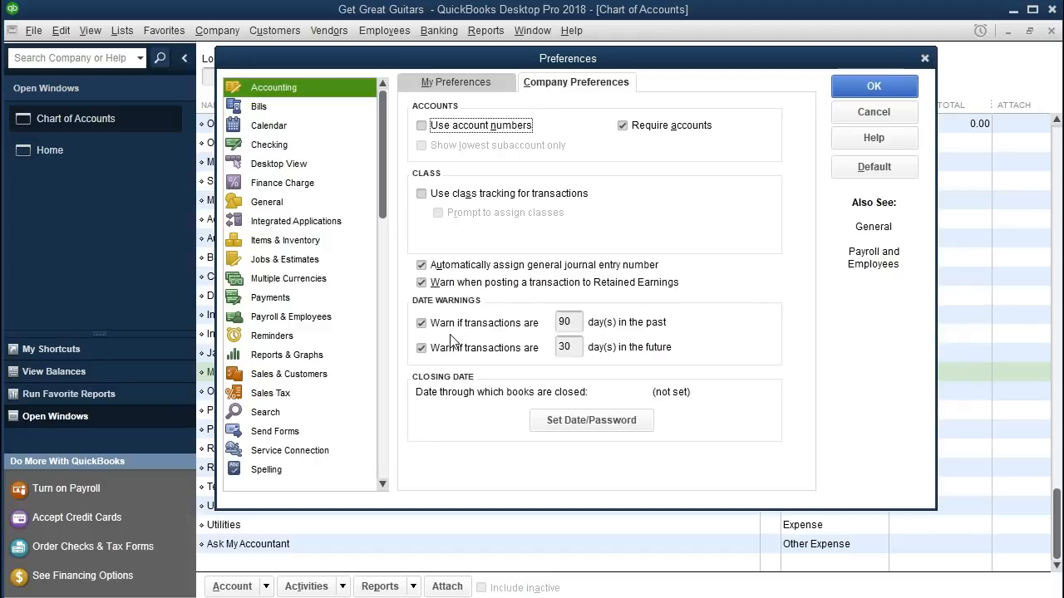
{"action": "left_click", "coordinate": [422, 326]}
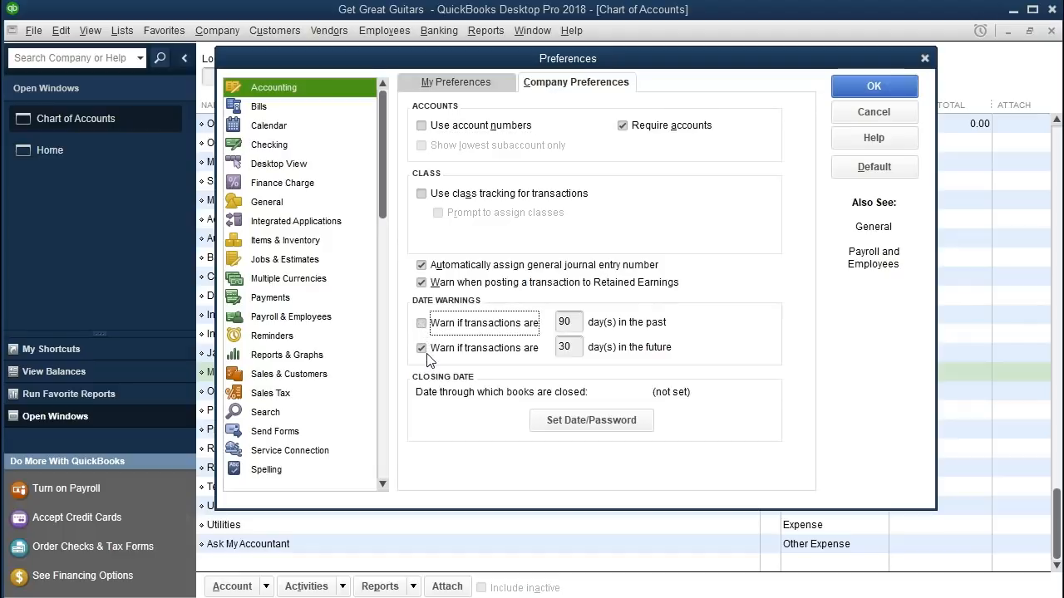
{"action": "left_click", "coordinate": [421, 349]}
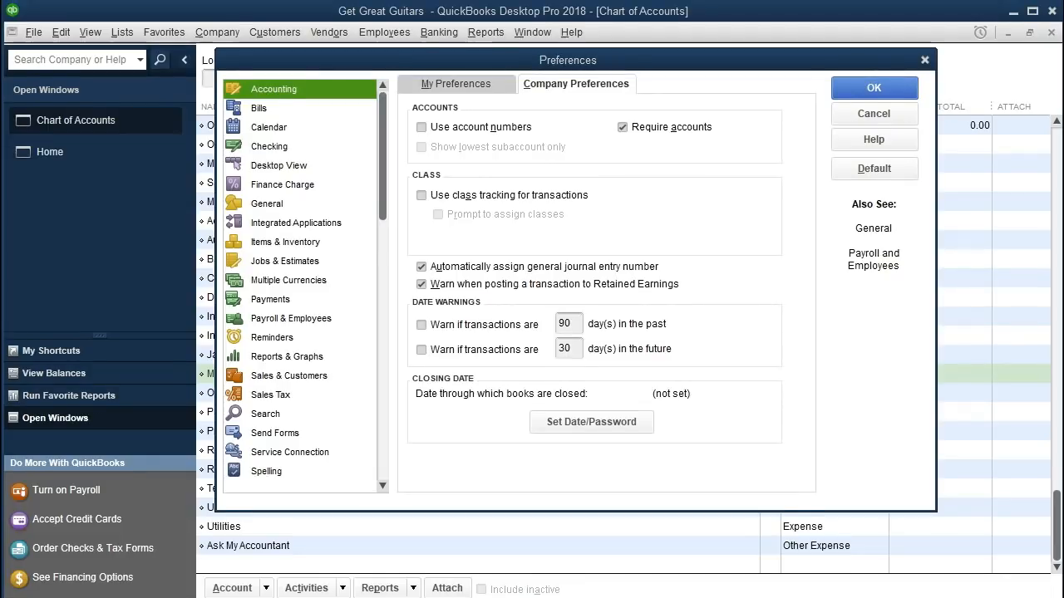
{"action": "left_click", "coordinate": [255, 111]}
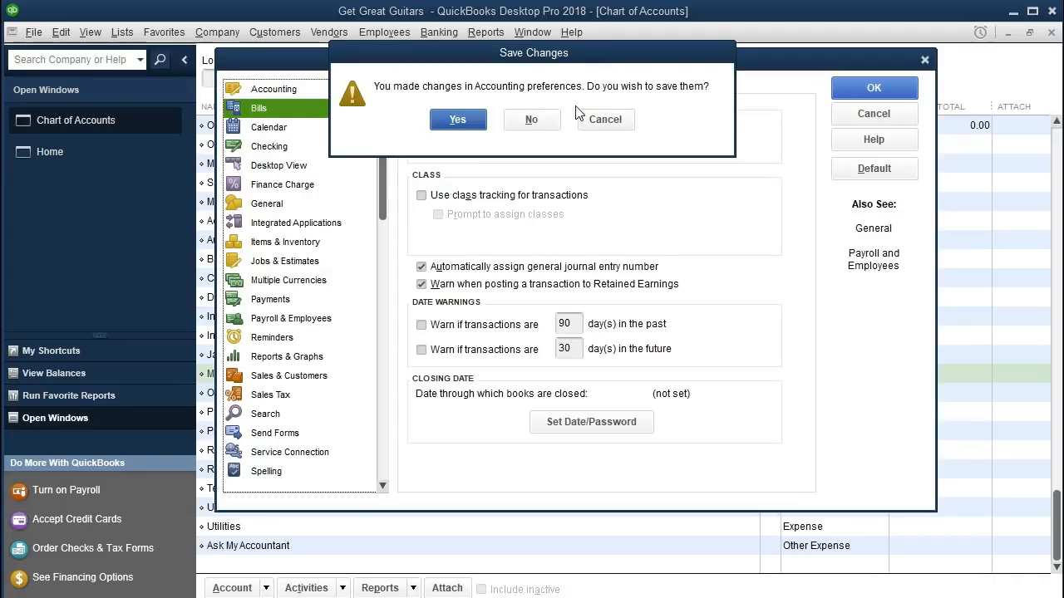
{"action": "left_click", "coordinate": [458, 120]}
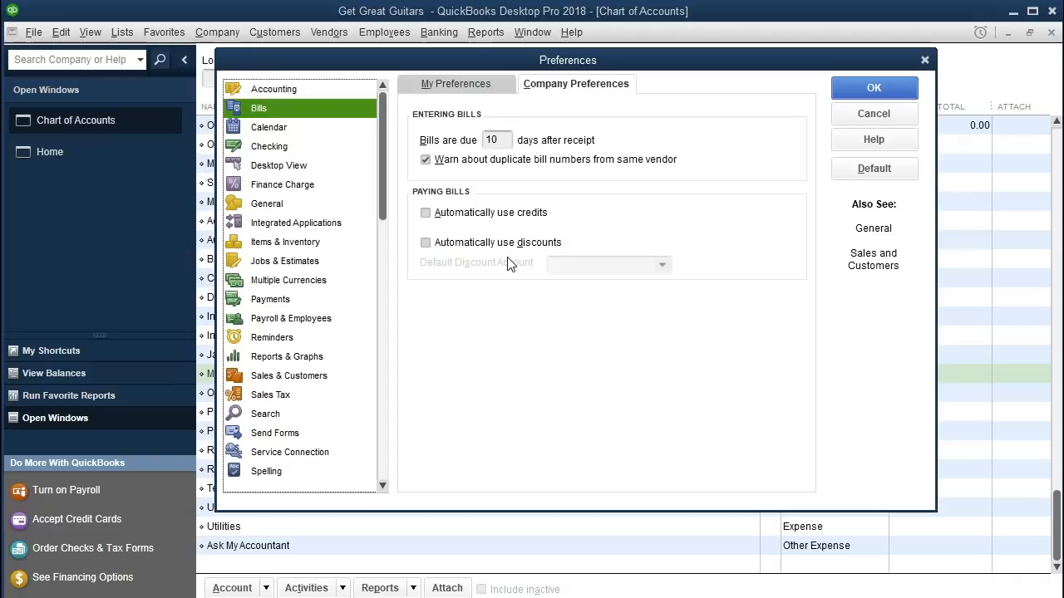
- View the personal preferences for Bills and Calendar
{"action": "left_click", "coordinate": [467, 91]}
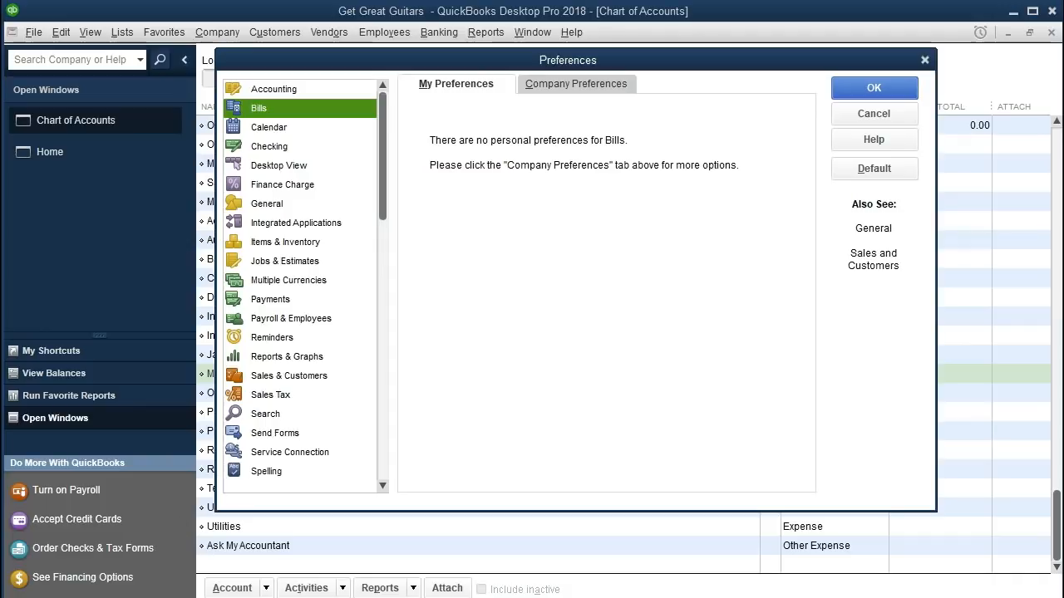
{"action": "left_click", "coordinate": [268, 128]}
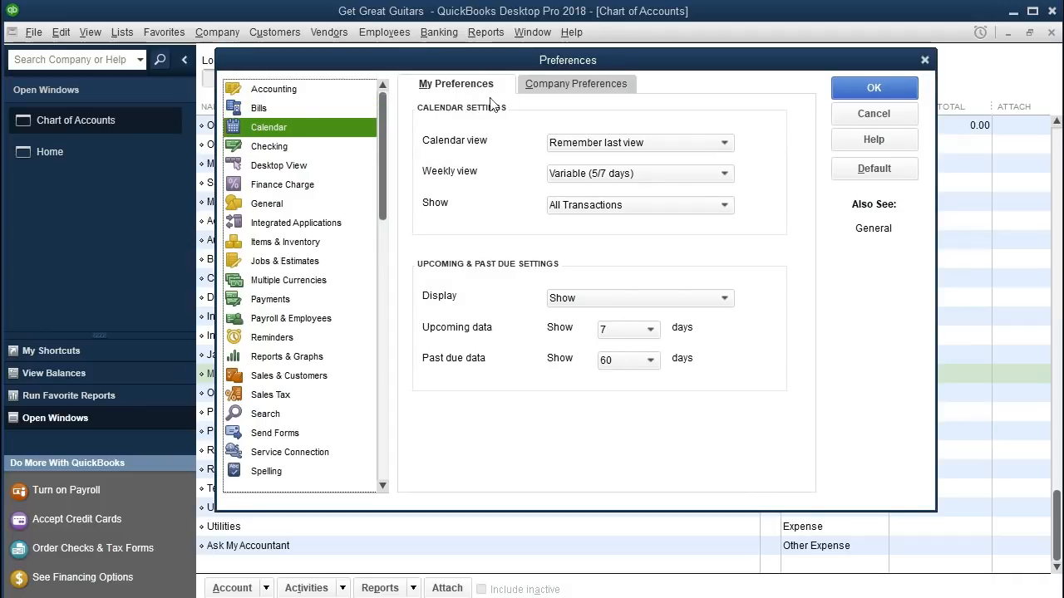
- Review the company preferences for Calendar and both the personal and company preferences for Checking
{"action": "left_click", "coordinate": [569, 84]}
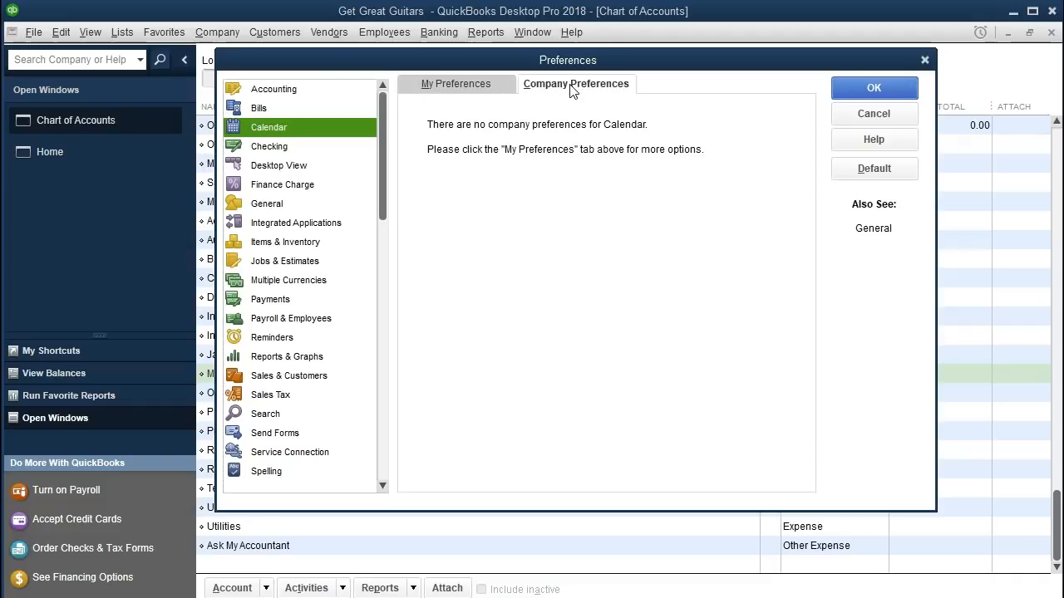
{"action": "left_click", "coordinate": [474, 88]}
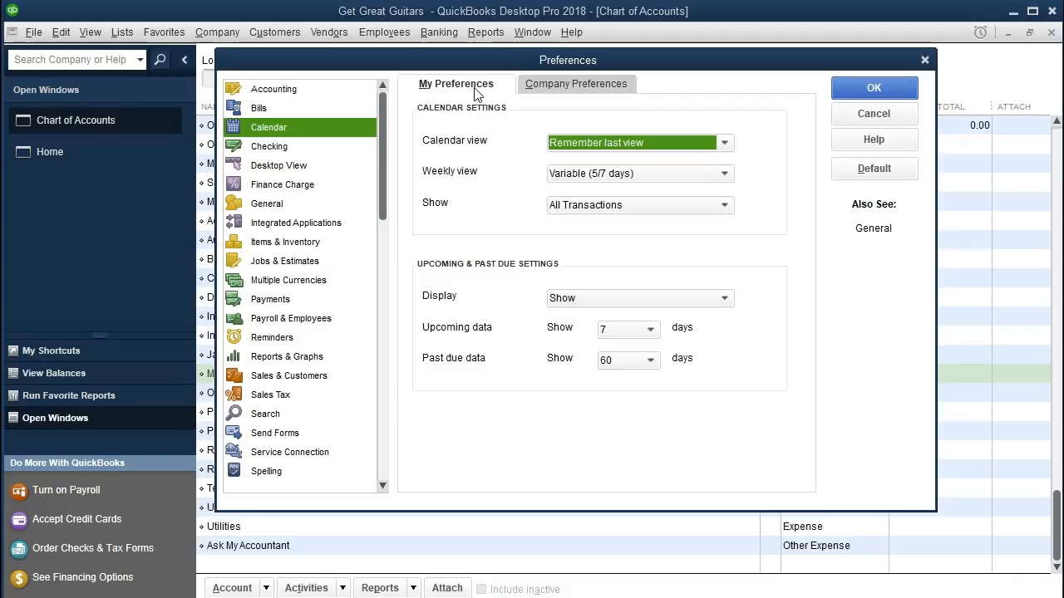
{"action": "left_click", "coordinate": [274, 152]}
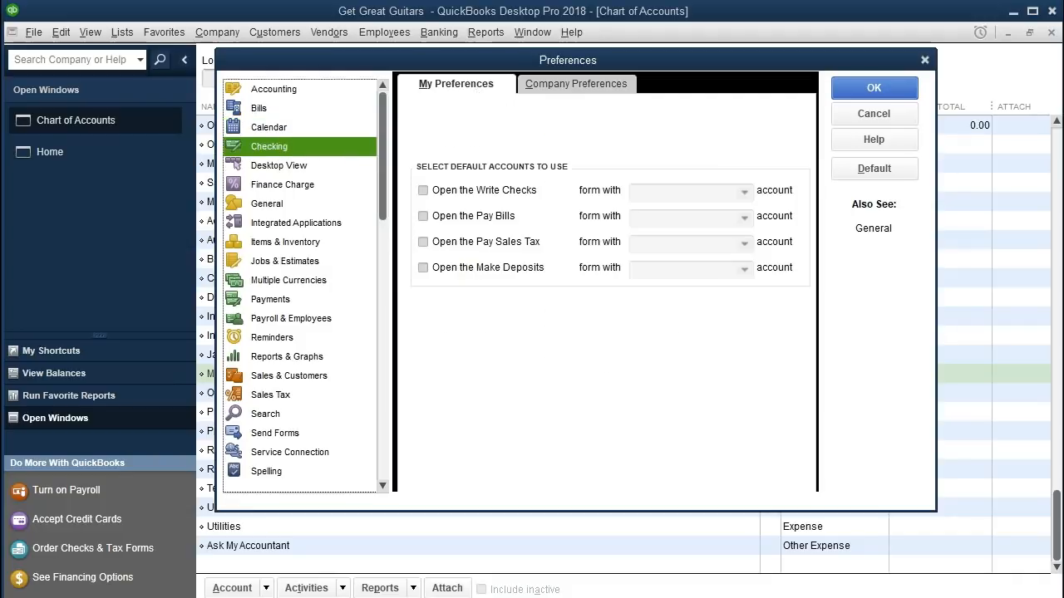
{"action": "left_click", "coordinate": [575, 84]}
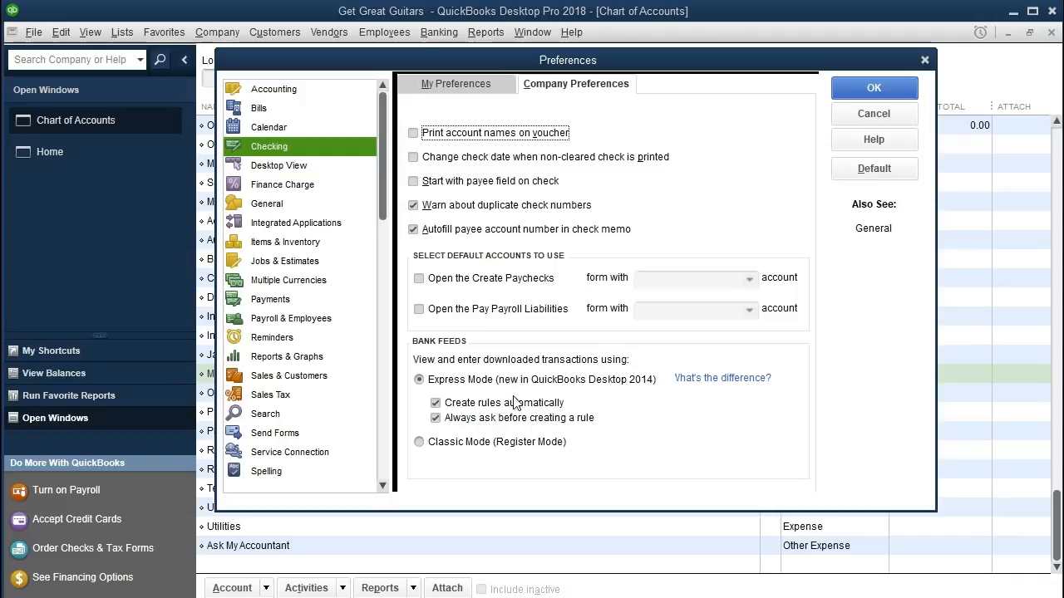
{"action": "left_click", "coordinate": [468, 91]}
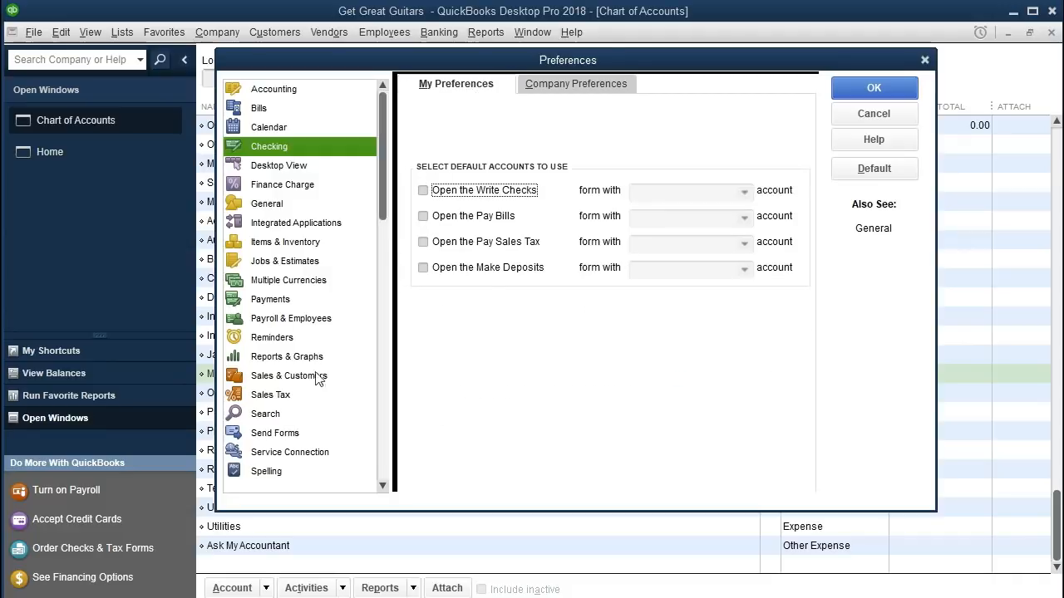
- Move the Preferences dialog slightly upward and review the personal and company preferences for General
{"action": "left_click_drag", "start_coordinate": [449, 60], "coordinate": [452, 45]}
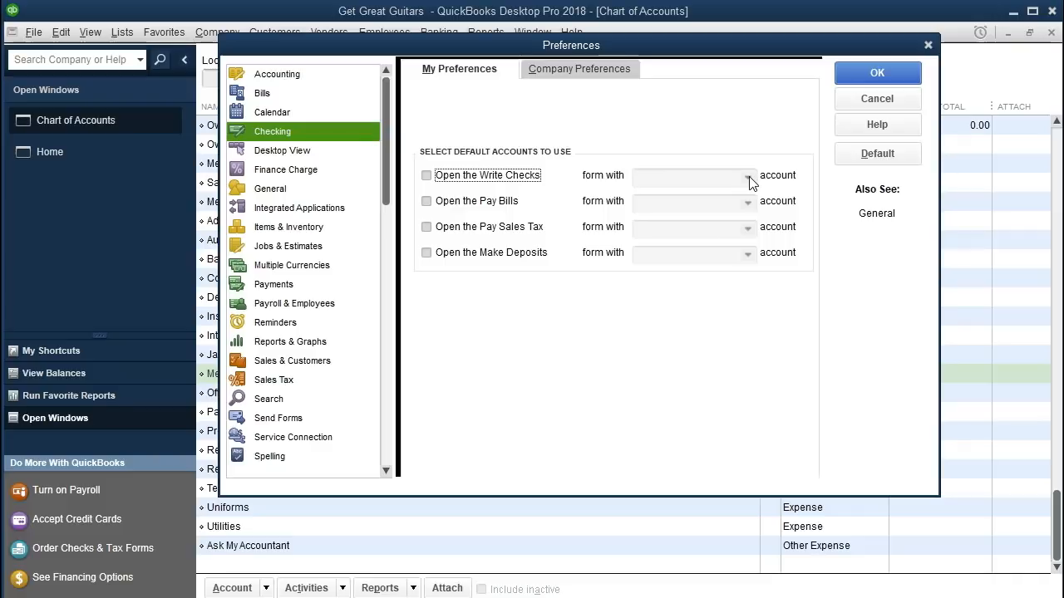
{"action": "left_click", "coordinate": [283, 192]}
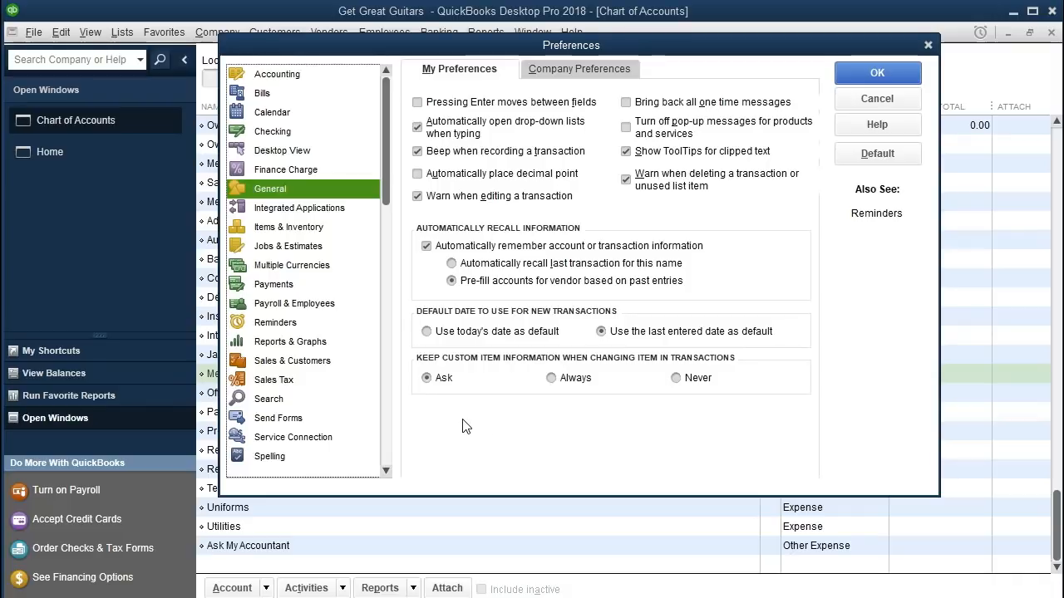
{"action": "left_click", "coordinate": [572, 71]}
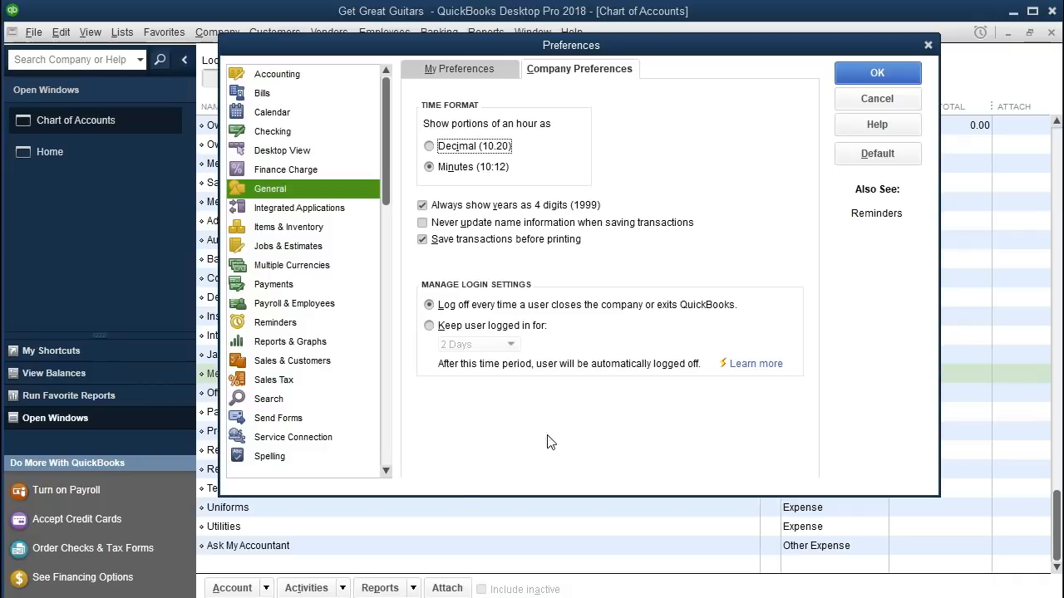
- Activate inventory and purchase orders in the Items & Inventory company preferences and save the change, allowing all open windows to close
{"action": "left_click", "coordinate": [286, 229]}
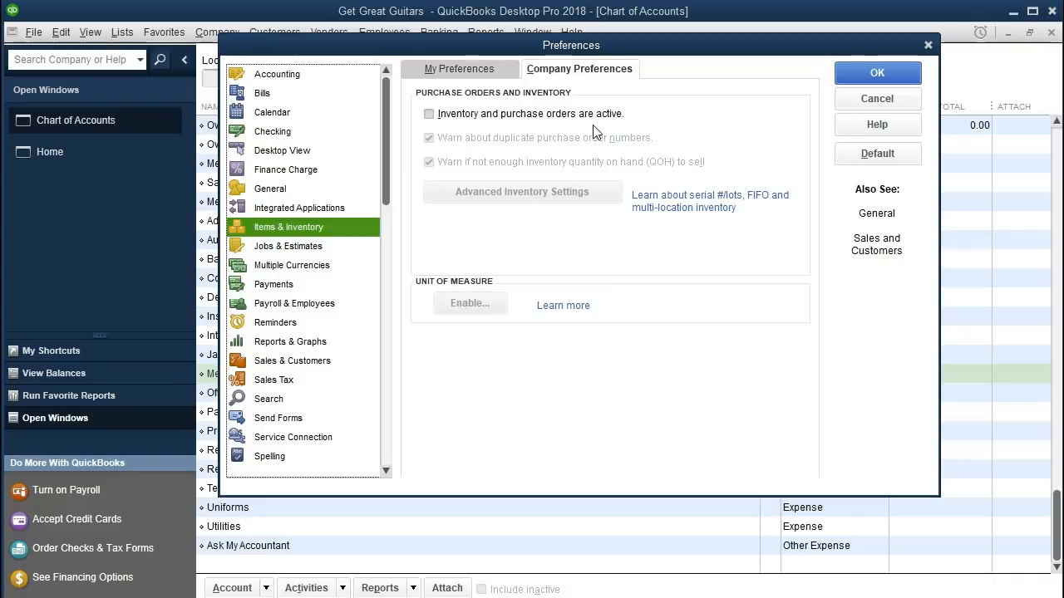
{"action": "left_click", "coordinate": [430, 116]}
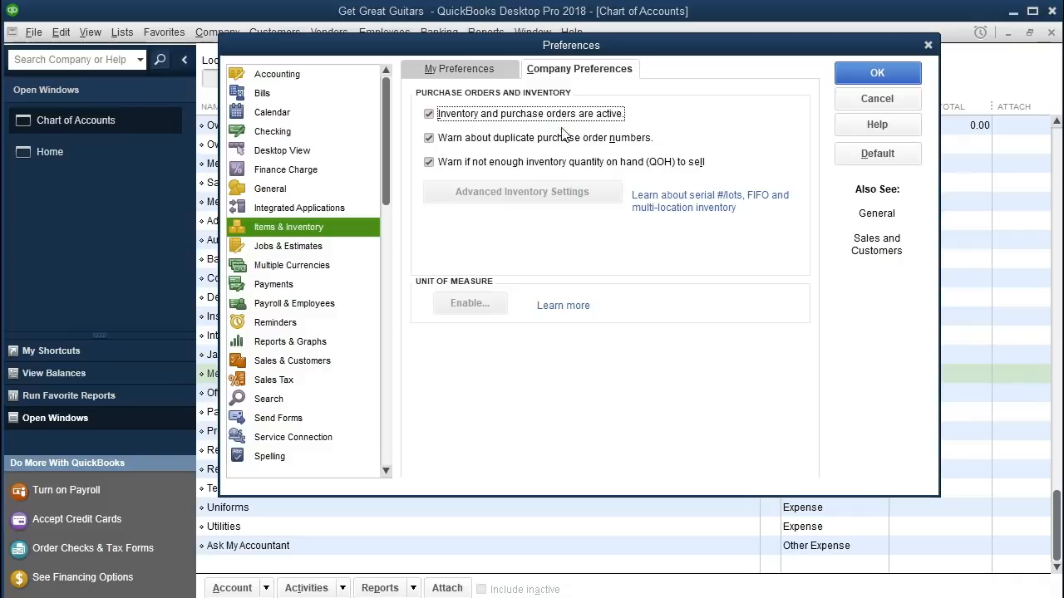
{"action": "left_click", "coordinate": [479, 75]}
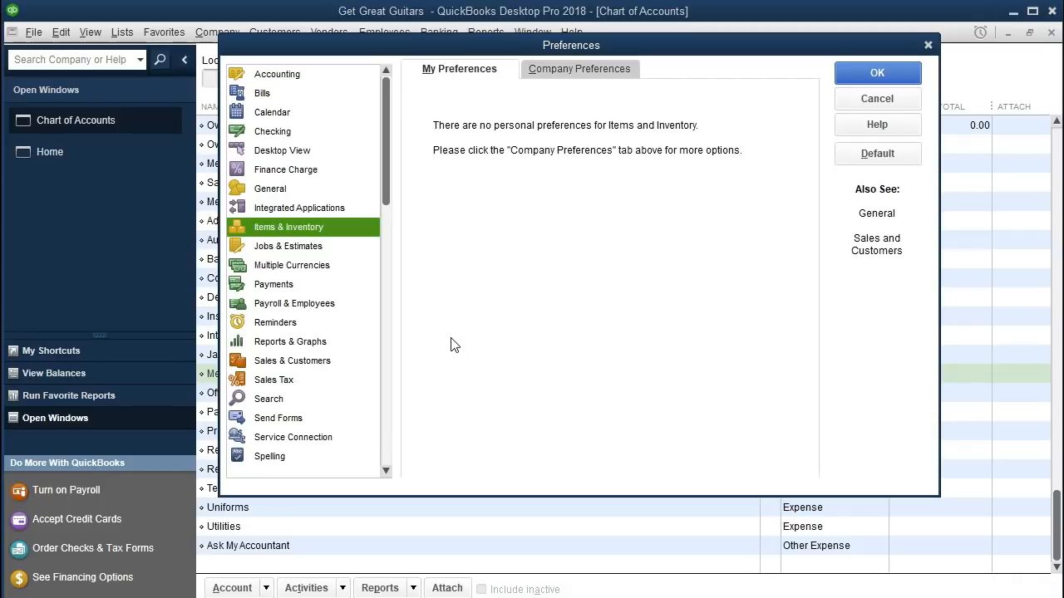
{"action": "left_click", "coordinate": [321, 253]}
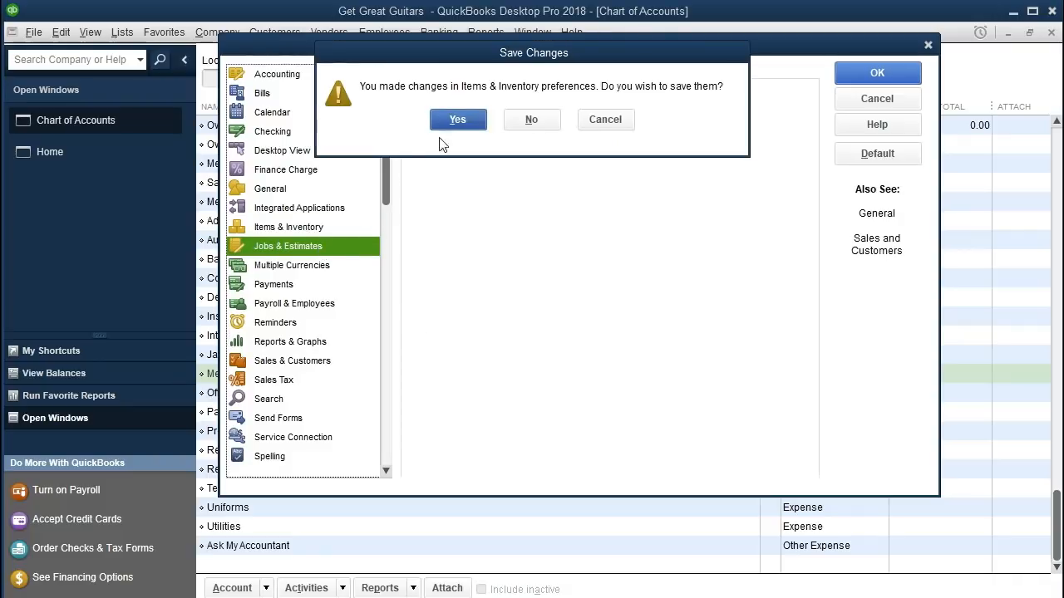
{"action": "left_click", "coordinate": [455, 122]}
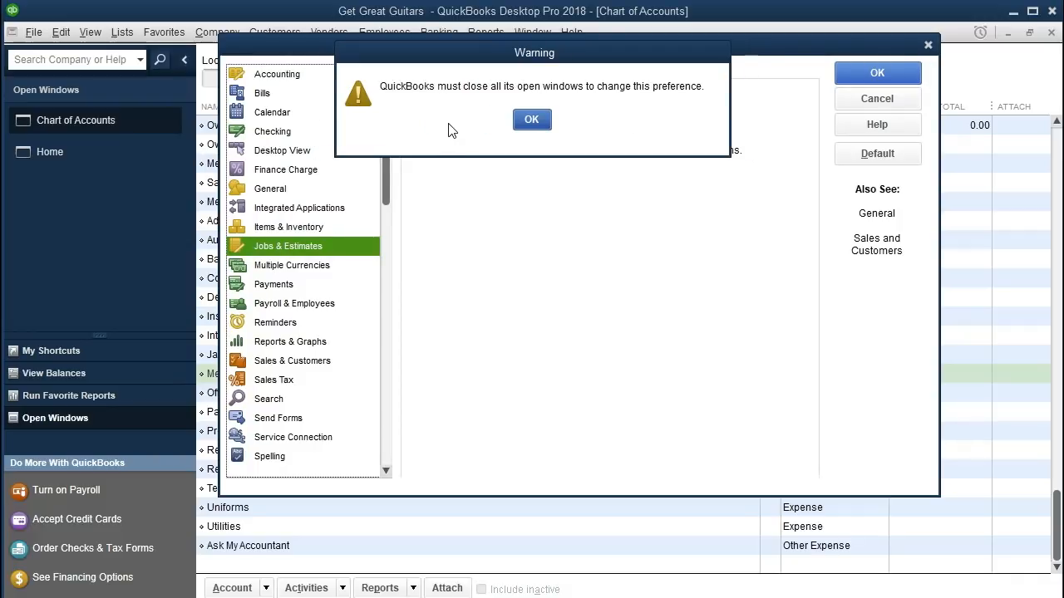
{"action": "left_click", "coordinate": [532, 120]}
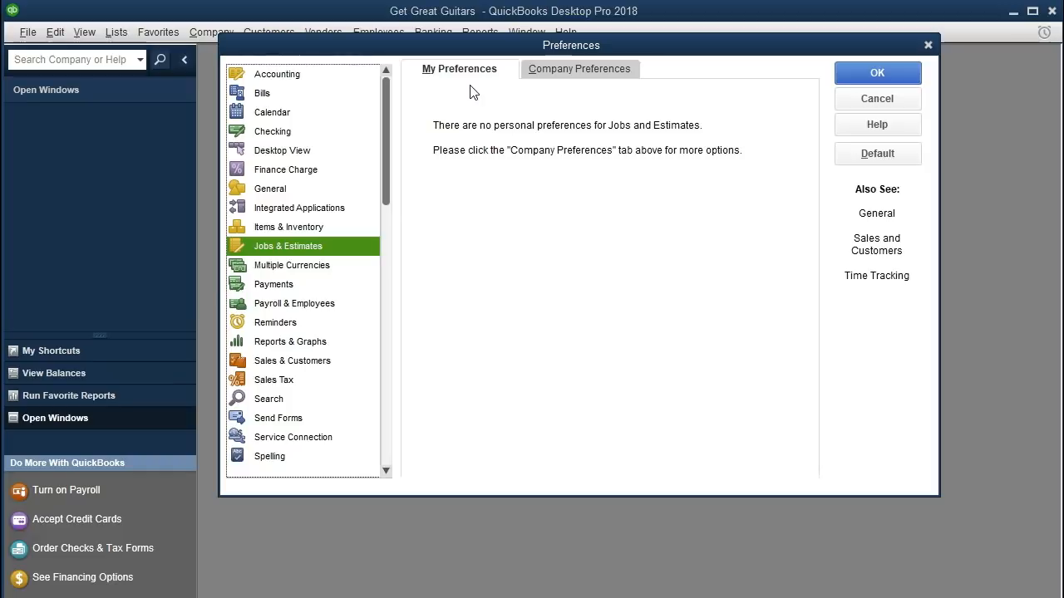
- Review the company preferences for Jobs & Estimates and the company and personal preferences for Payroll & Employees
{"action": "left_click", "coordinate": [558, 73]}
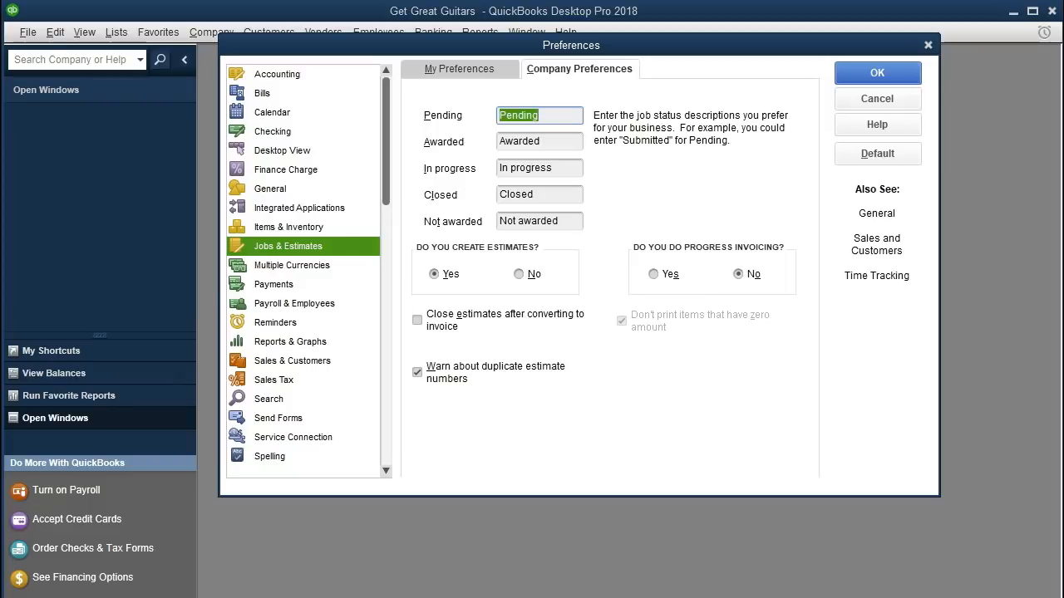
{"action": "left_click", "coordinate": [319, 311]}
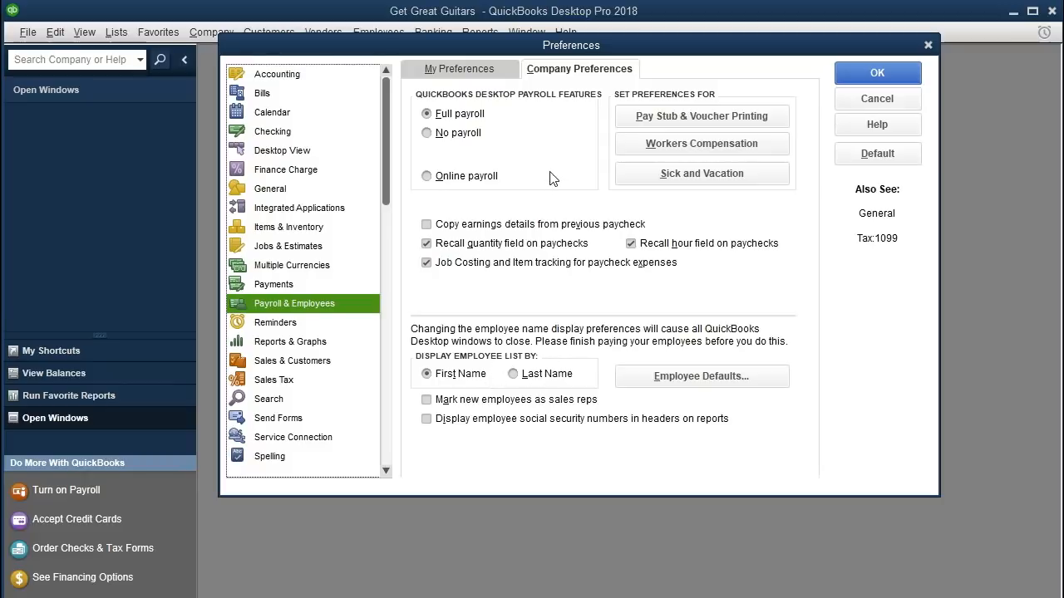
{"action": "left_click", "coordinate": [466, 69]}
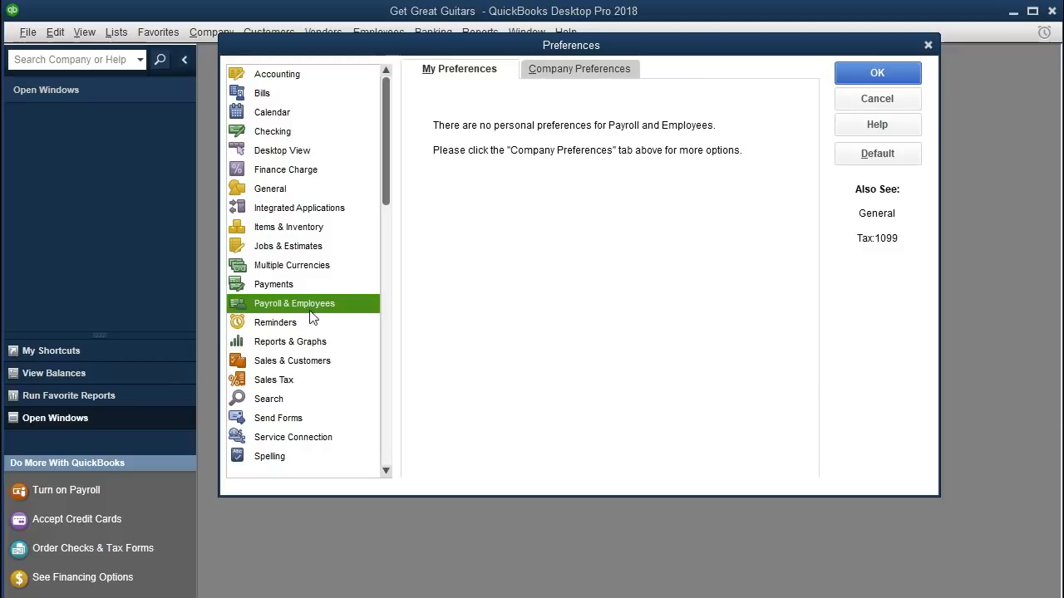
- Set every available reminder in the Reminders company preferences to Don't Remind Me, from Checks to Print through To Do Notes, and save the changes
{"action": "left_click", "coordinate": [275, 325]}
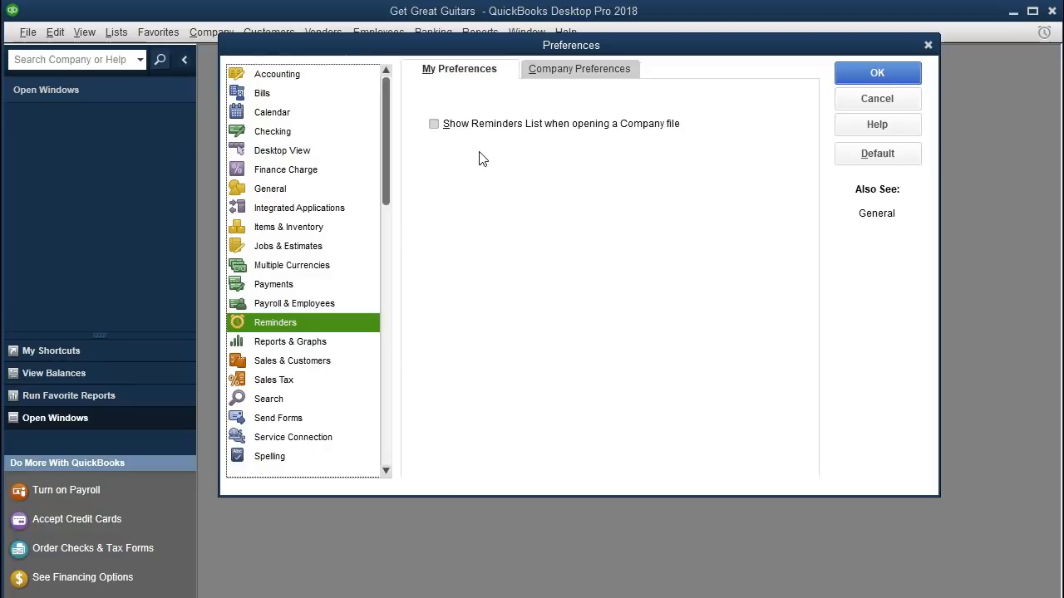
{"action": "left_click", "coordinate": [551, 73]}
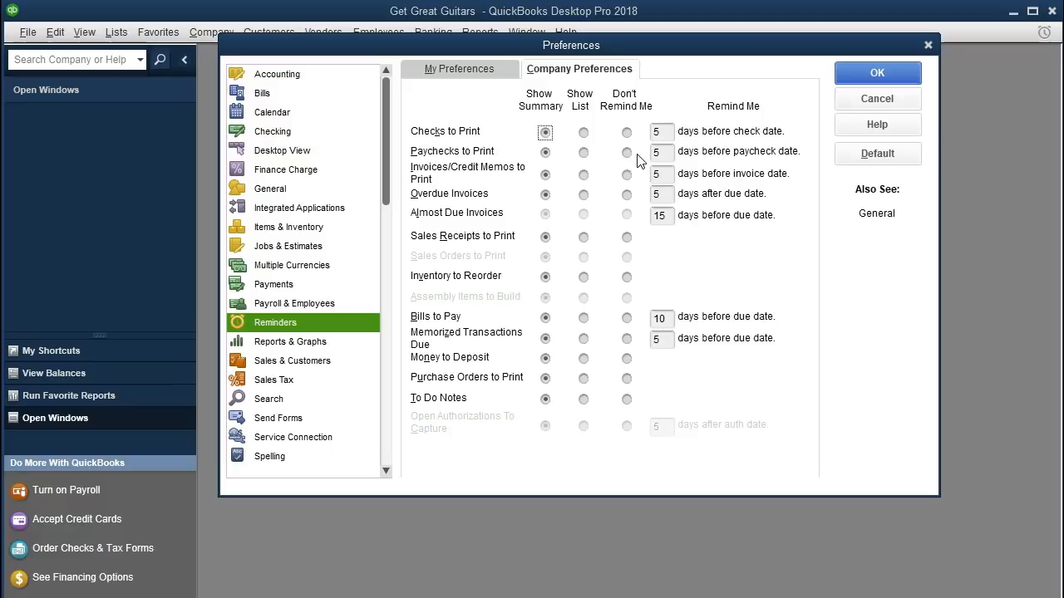
{"action": "left_click", "coordinate": [627, 133]}
{"action": "left_click", "coordinate": [626, 154]}
{"action": "left_click", "coordinate": [627, 175]}
{"action": "left_click", "coordinate": [626, 196]}
{"action": "left_click", "coordinate": [627, 239]}
{"action": "left_click", "coordinate": [627, 279]}
{"action": "left_click", "coordinate": [628, 320]}
{"action": "left_click", "coordinate": [627, 340]}
{"action": "left_click", "coordinate": [629, 362]}
{"action": "left_click", "coordinate": [628, 381]}
{"action": "left_click", "coordinate": [627, 400]}
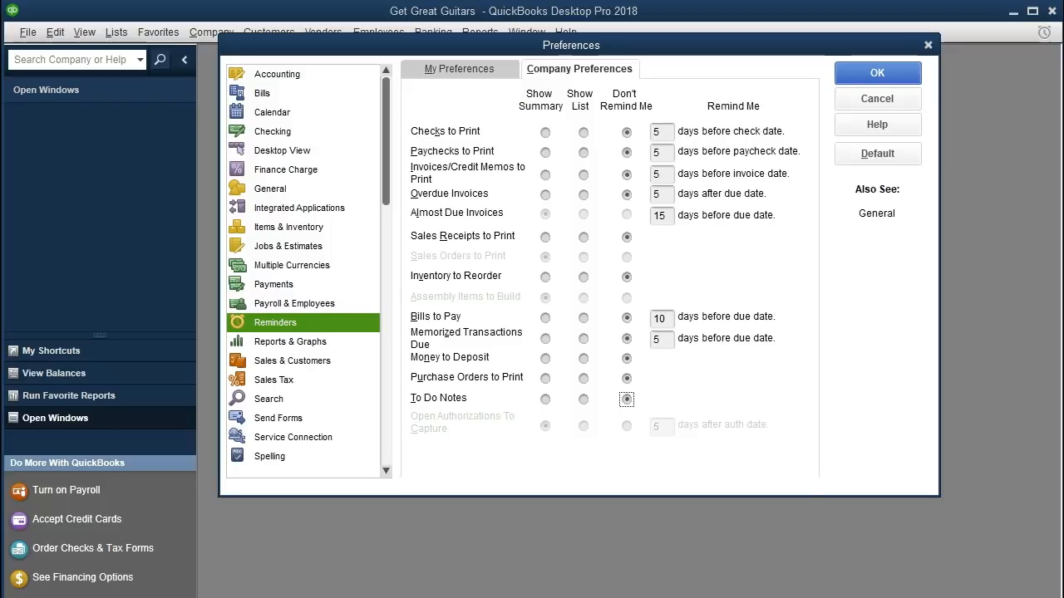
{"action": "left_click", "coordinate": [295, 350]}
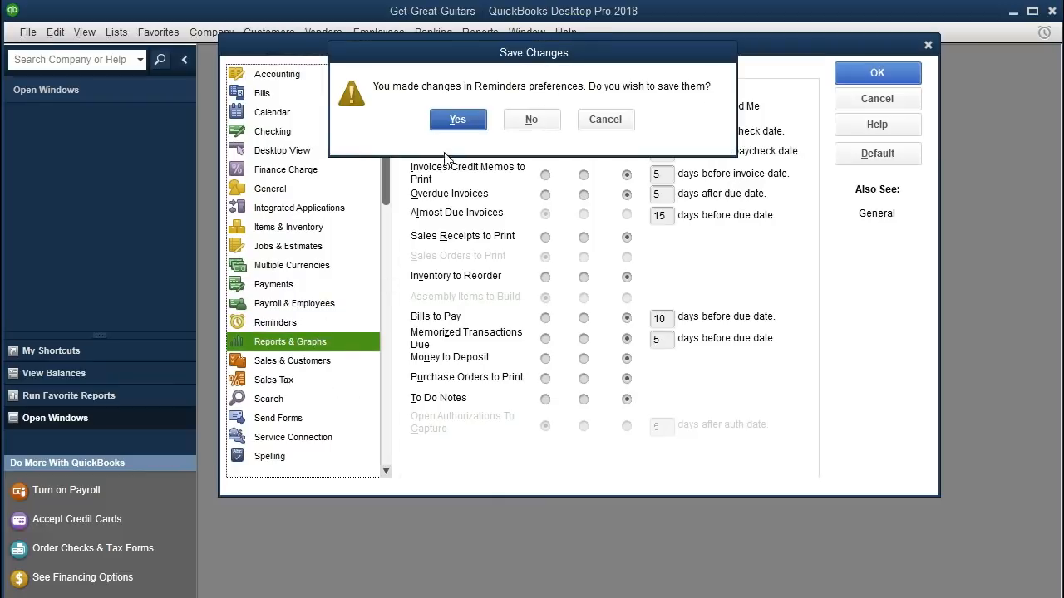
{"action": "left_click", "coordinate": [456, 121]}
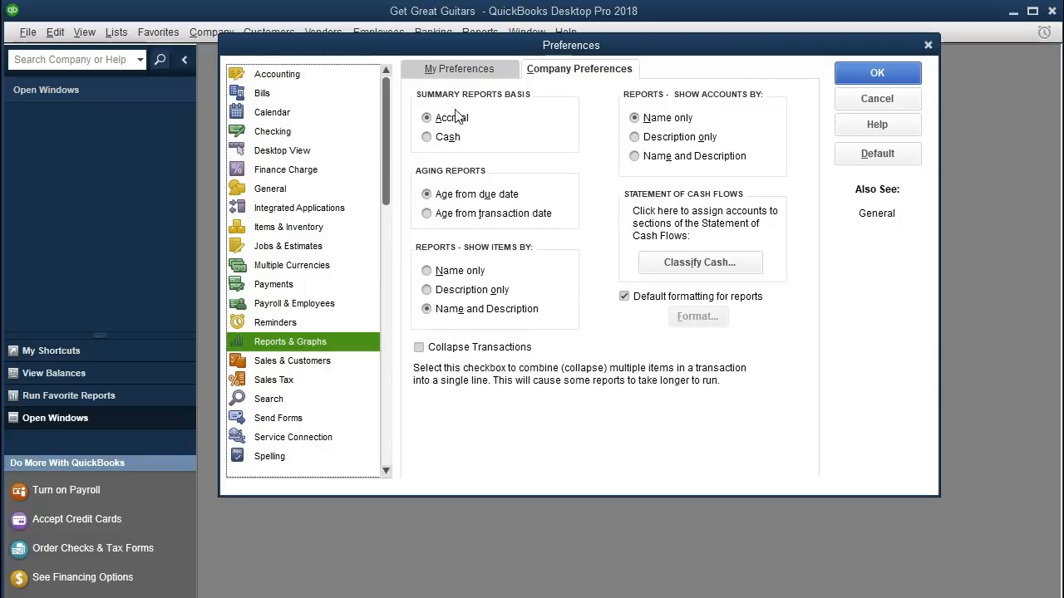
- Set reports and graphs to refresh automatically in the Reports & Graphs personal preferences and save the change
{"action": "left_click", "coordinate": [460, 72]}
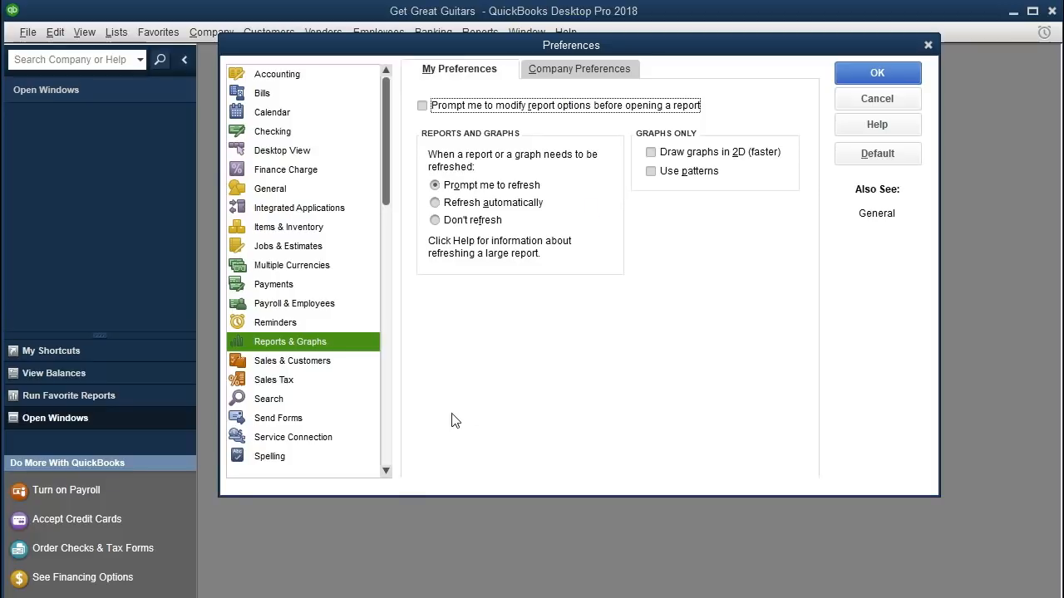
{"action": "left_click", "coordinate": [435, 203]}
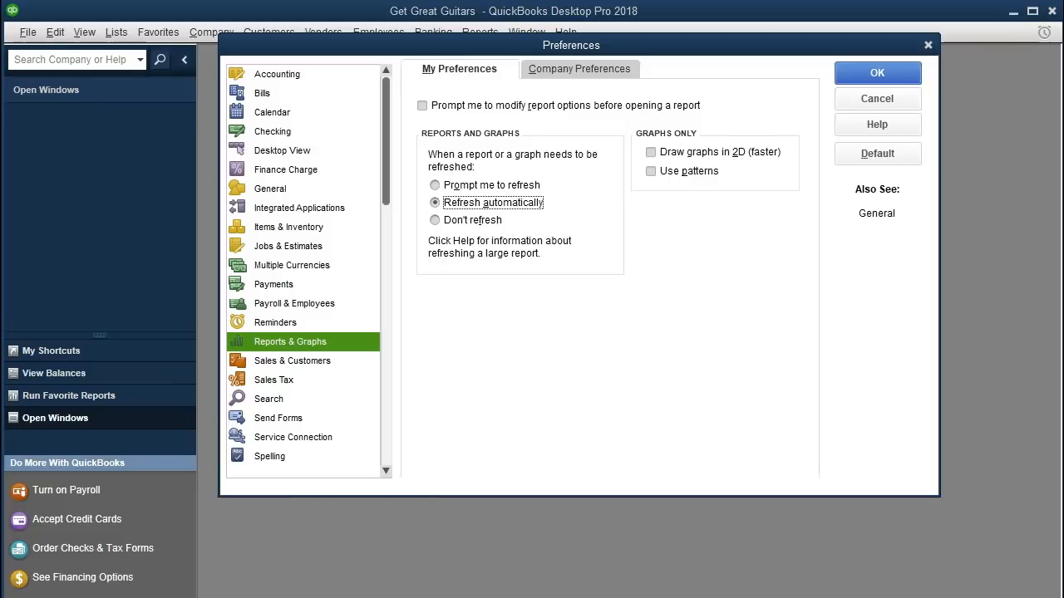
{"action": "key", "text": "shift+Tab"}
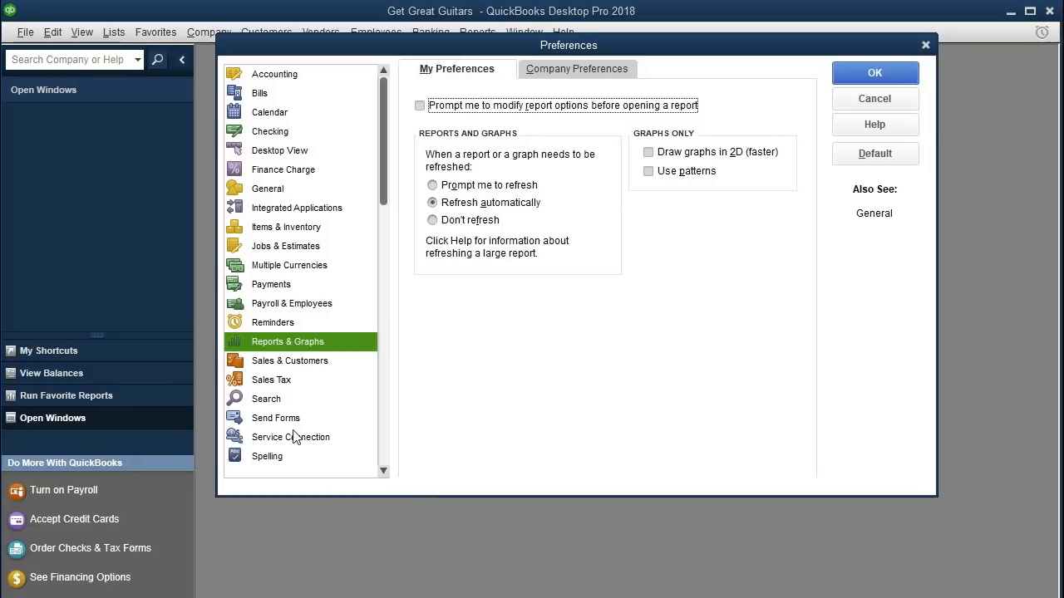
{"action": "left_click", "coordinate": [595, 77]}
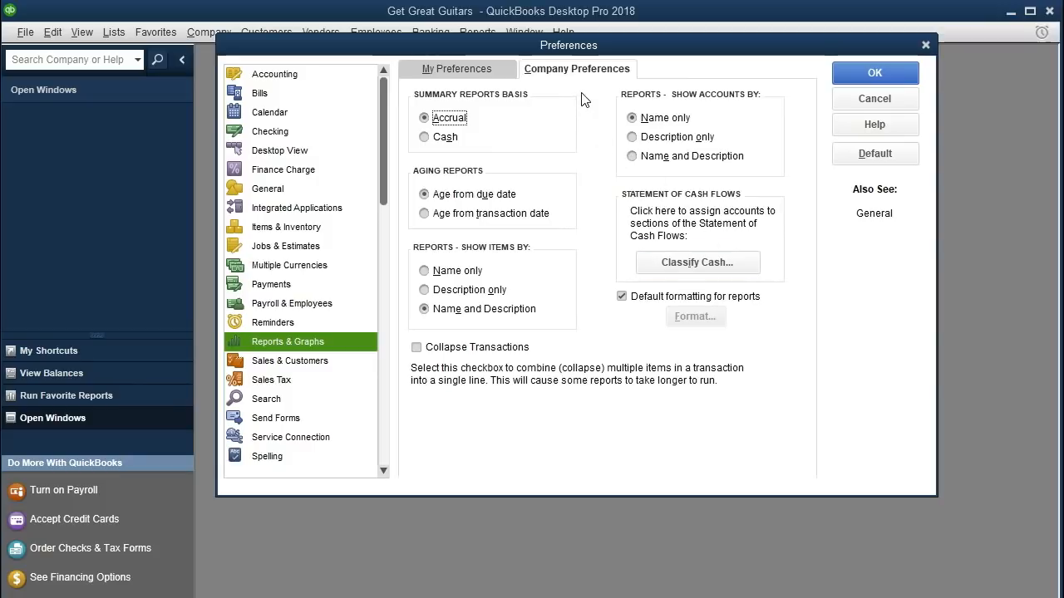
{"action": "left_click", "coordinate": [479, 77]}
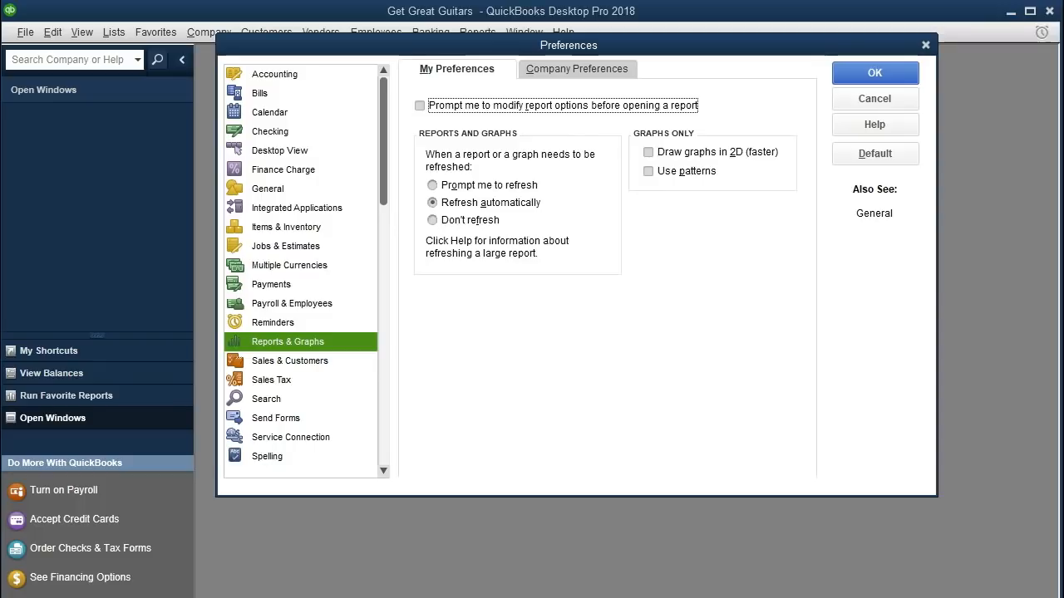
{"action": "left_click", "coordinate": [288, 384]}
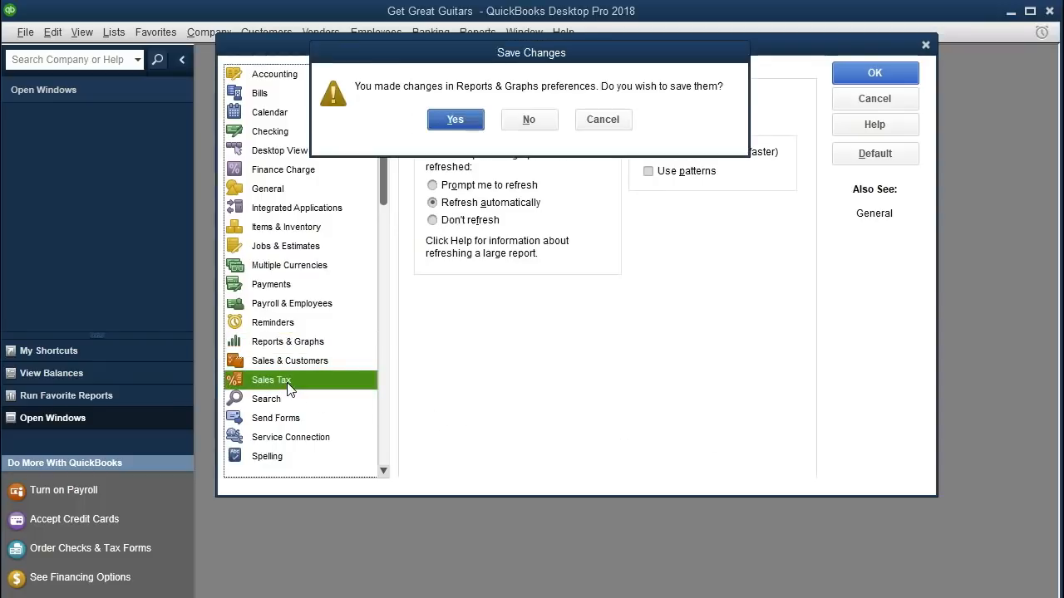
{"action": "left_click", "coordinate": [453, 125]}
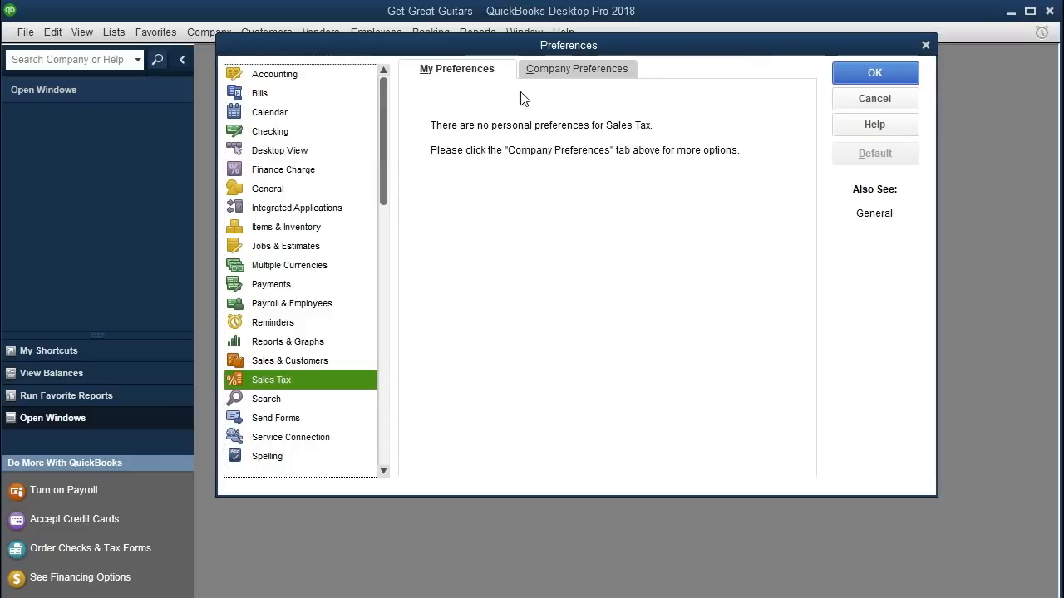
- Turn on charging sales tax in the Sales Tax company preferences and start a new item of type Sales Tax Item
{"action": "left_click", "coordinate": [574, 75]}
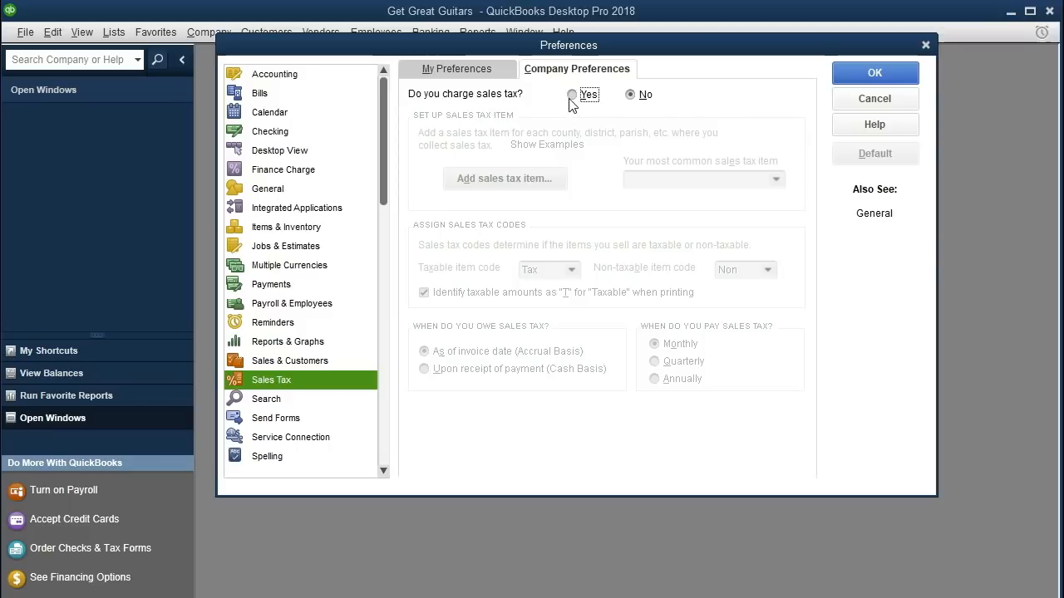
{"action": "left_click", "coordinate": [571, 94]}
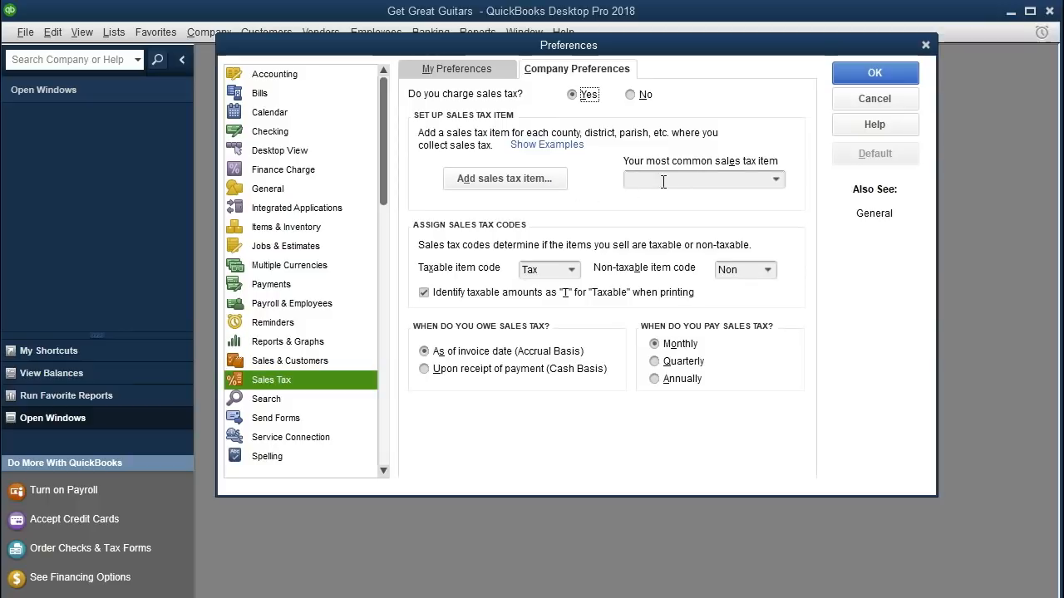
{"action": "left_click", "coordinate": [557, 180]}
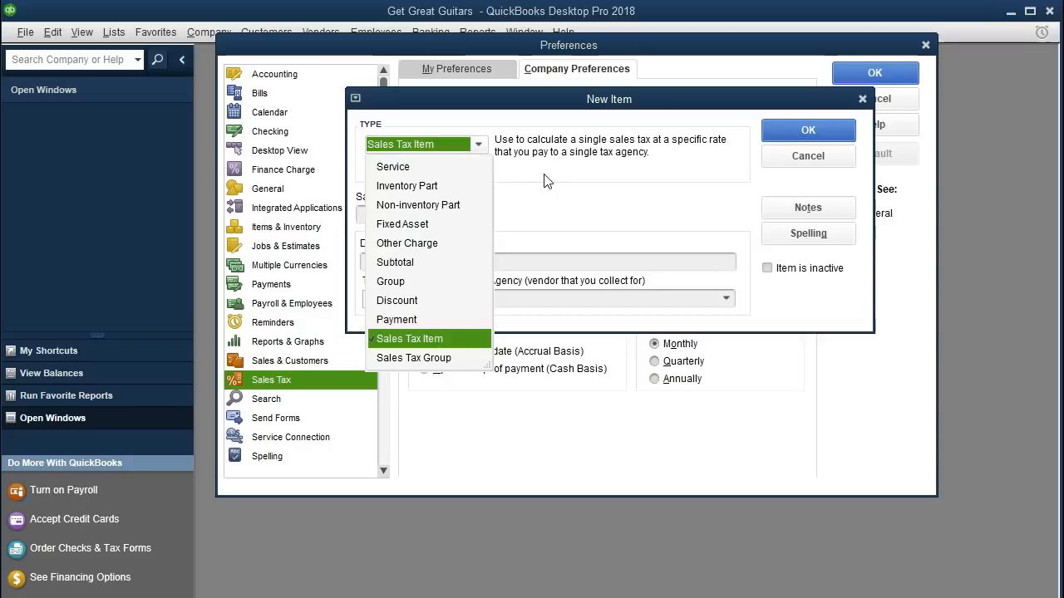
{"action": "left_click", "coordinate": [424, 341]}
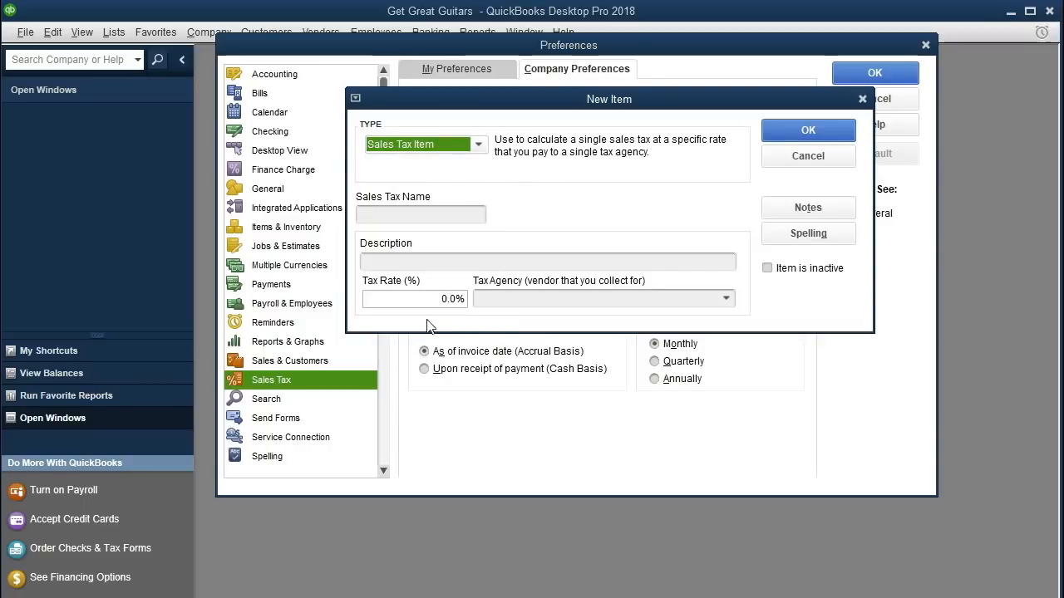
- Name the new sales tax item Sales Tax and set its tax rate to 5%
{"action": "left_click", "coordinate": [413, 215]}
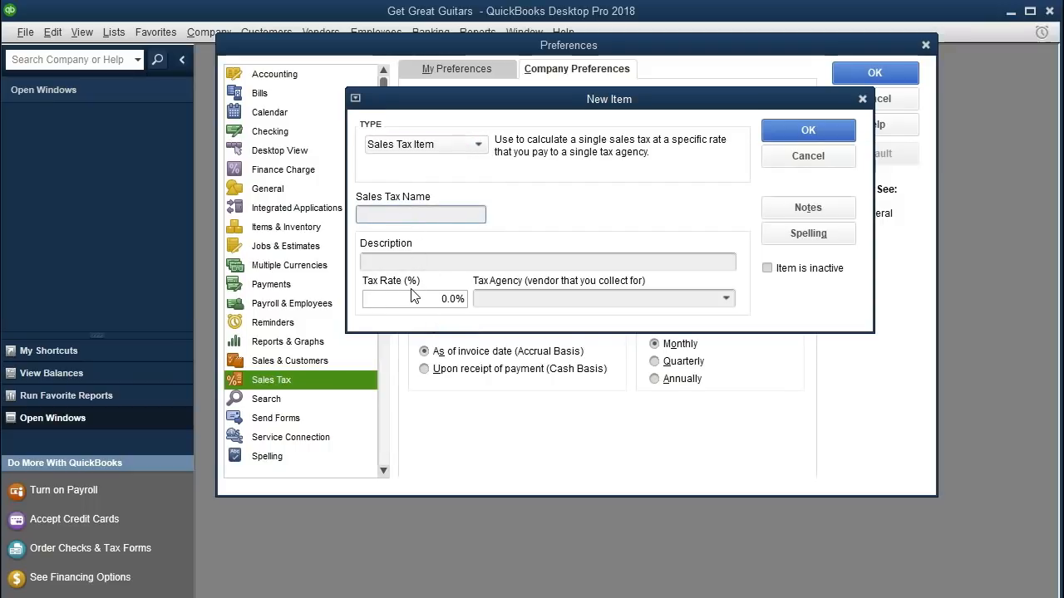
{"action": "type", "text": "Sales Tax"}
{"action": "key", "text": "Tab"}
{"action": "key", "text": "Tab"}
{"action": "type", "text": "5"}
{"action": "key", "text": "Tab"}
{"action": "left_click", "coordinate": [423, 302]}
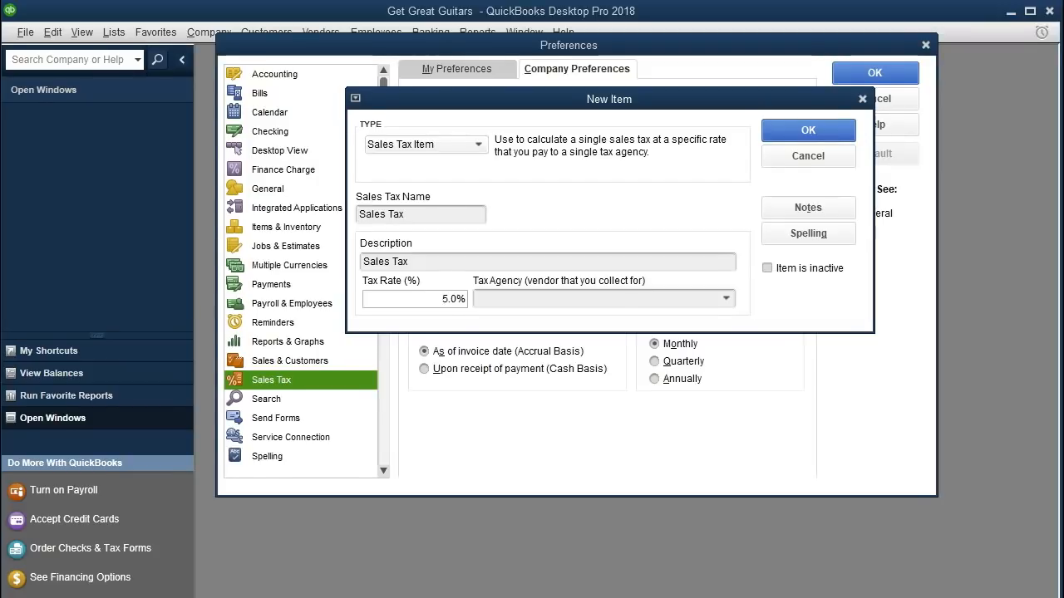
- Start a new vendor as the tax agency for the Sales Tax item and name it NY State Stales Tax
{"action": "left_click", "coordinate": [629, 298]}
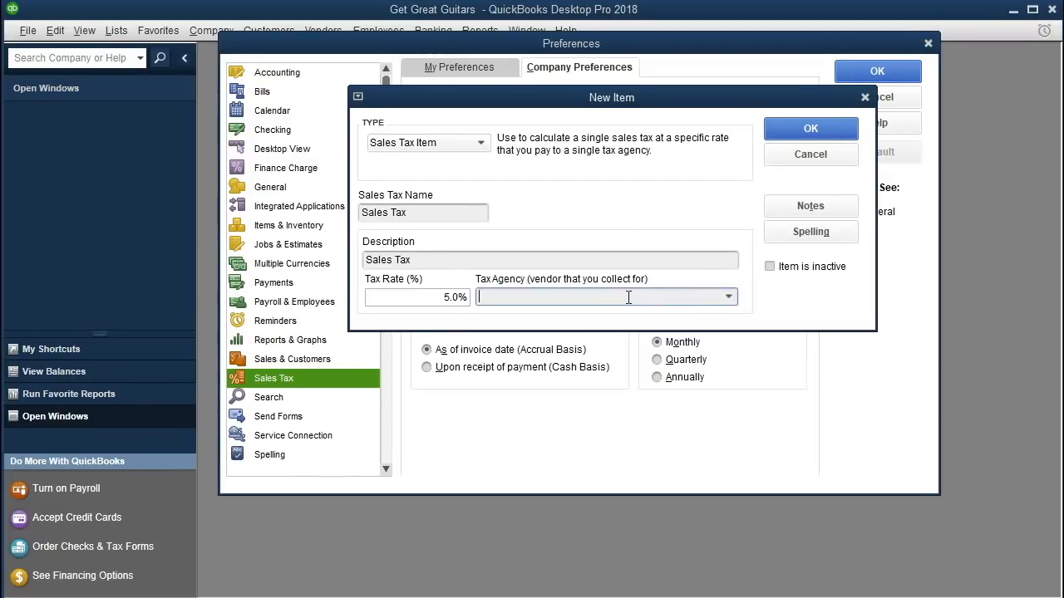
{"action": "left_click", "coordinate": [731, 299]}
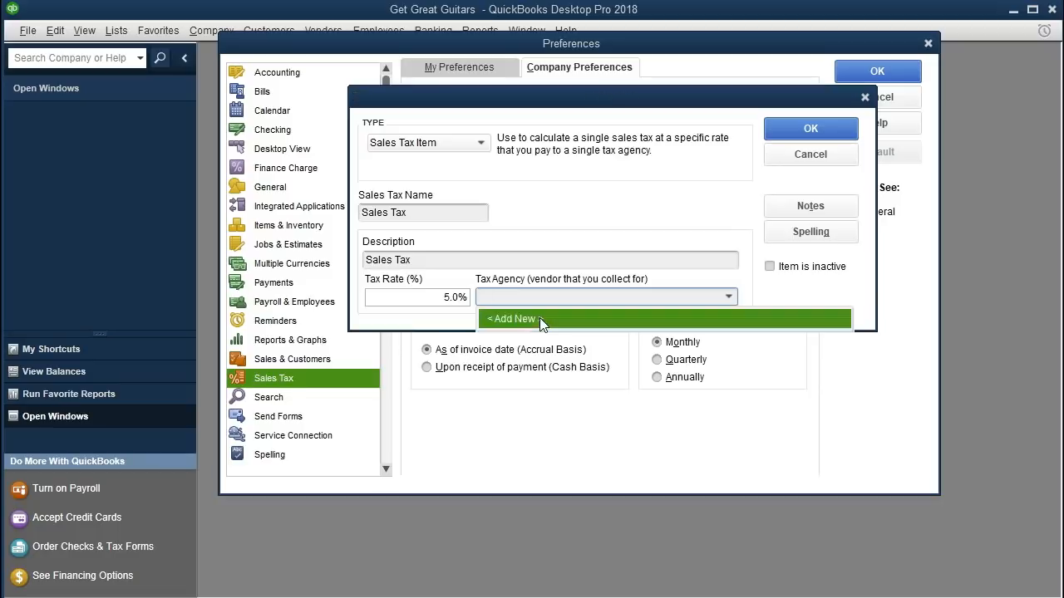
{"action": "left_click", "coordinate": [516, 319]}
{"action": "type", "text": "NY State Stales Tax"}
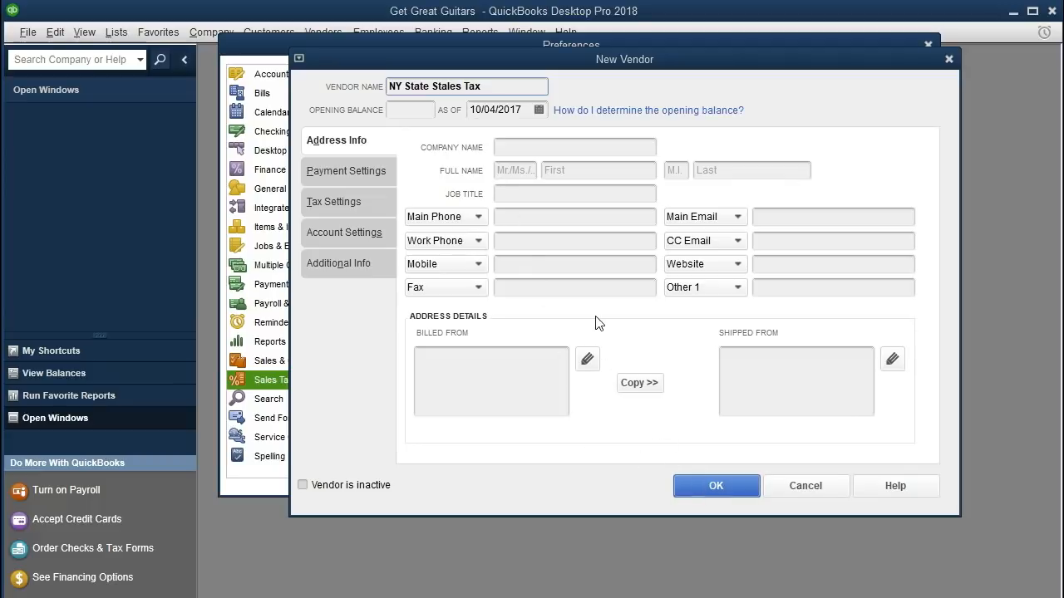
- Look through the new vendor's payment, tax, account and additional settings, and save the vendor as the tax agency
{"action": "left_click", "coordinate": [357, 173]}
{"action": "left_click", "coordinate": [339, 203]}
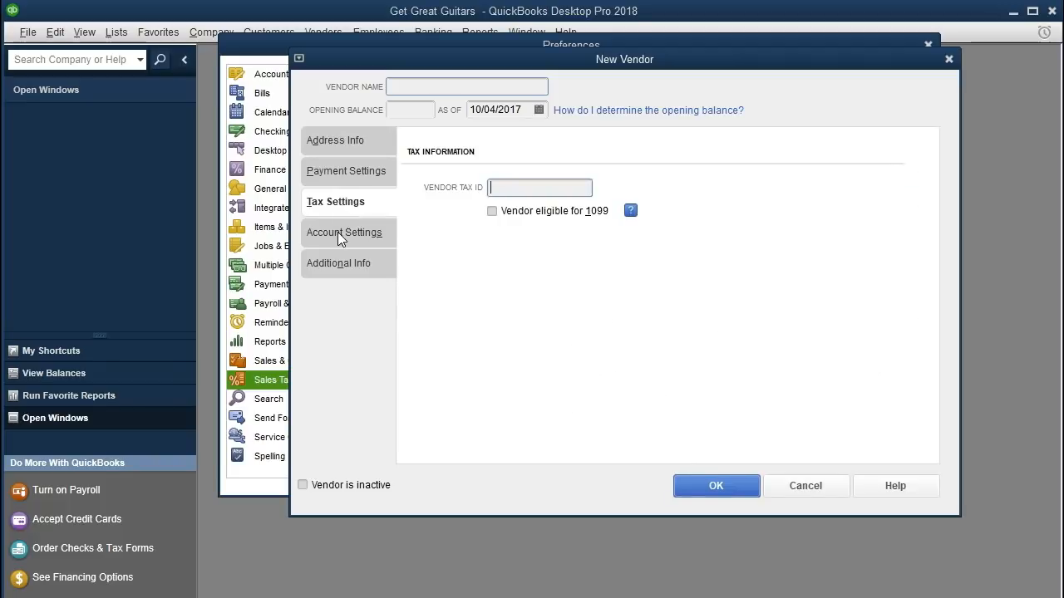
{"action": "left_click", "coordinate": [337, 235]}
{"action": "left_click", "coordinate": [342, 264]}
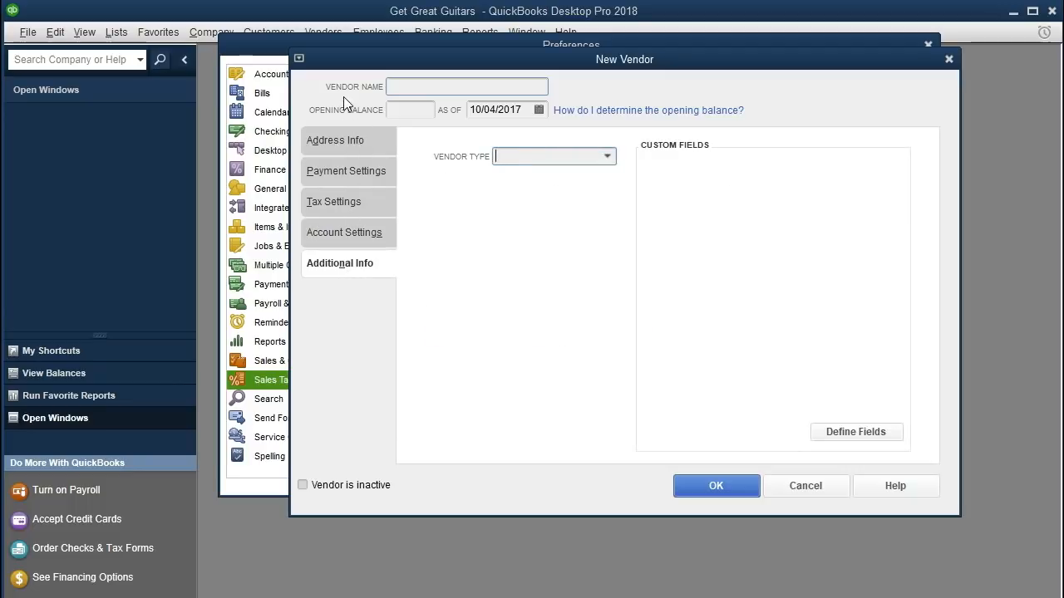
{"action": "left_click", "coordinate": [688, 488]}
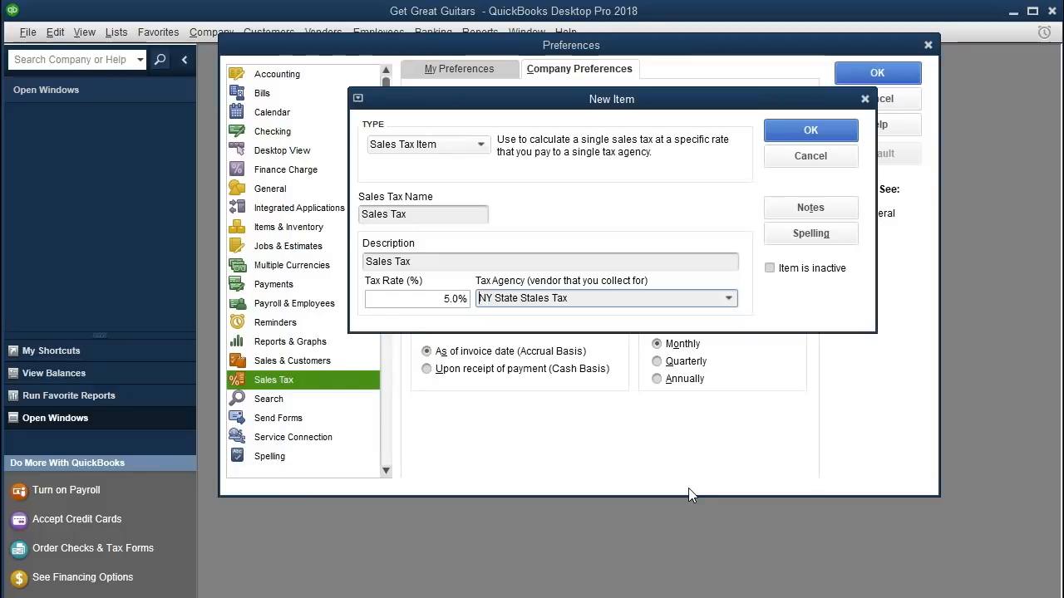
- Save the sales tax item and the Sales Tax preferences, making all existing customers and all non-inventory and inventory parts taxable
{"action": "left_click", "coordinate": [798, 131]}
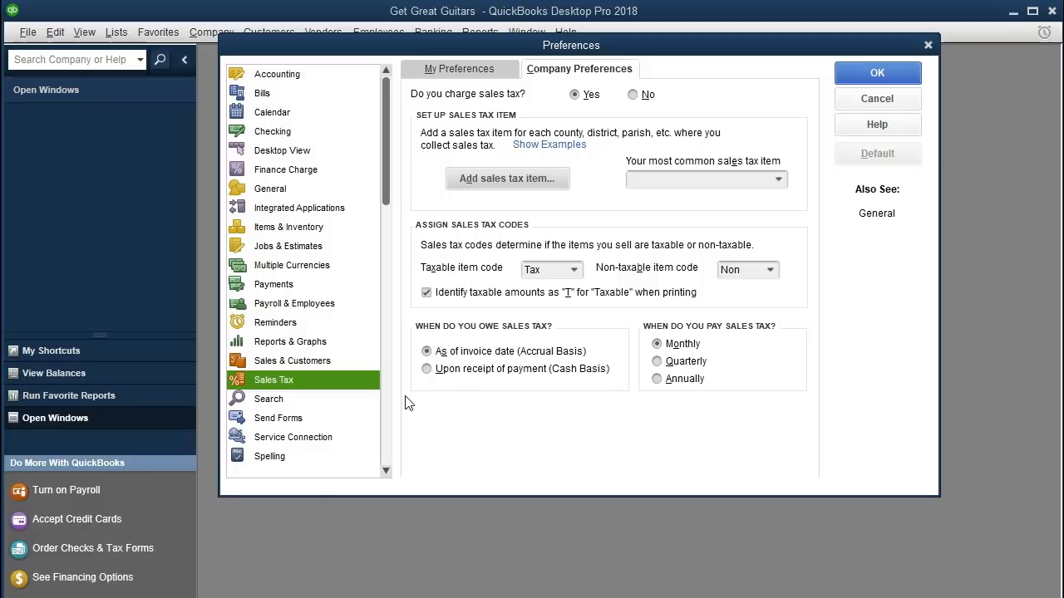
{"action": "left_click", "coordinate": [873, 76]}
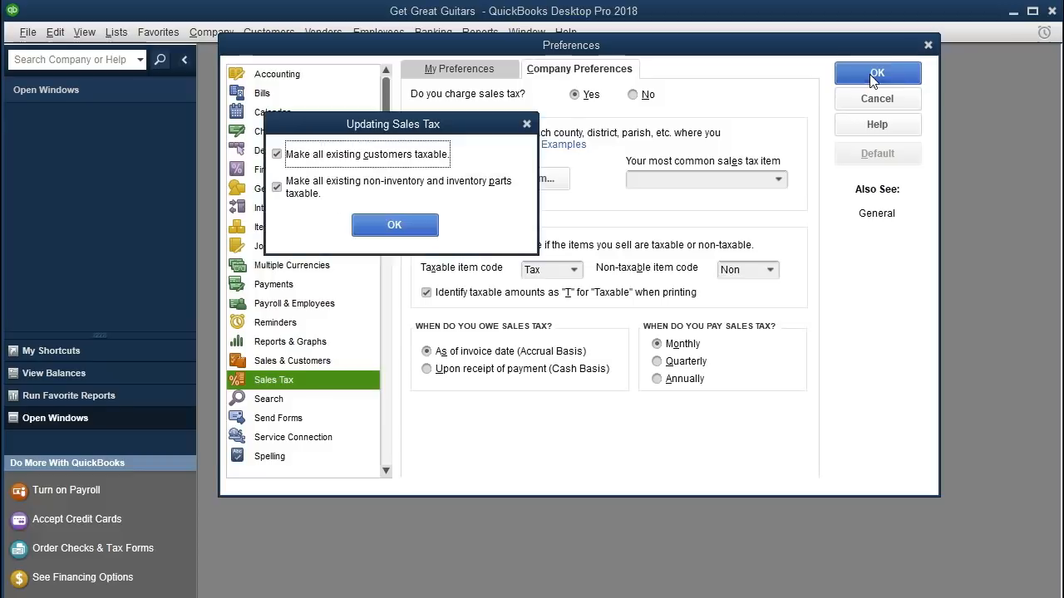
{"action": "left_click", "coordinate": [399, 225]}
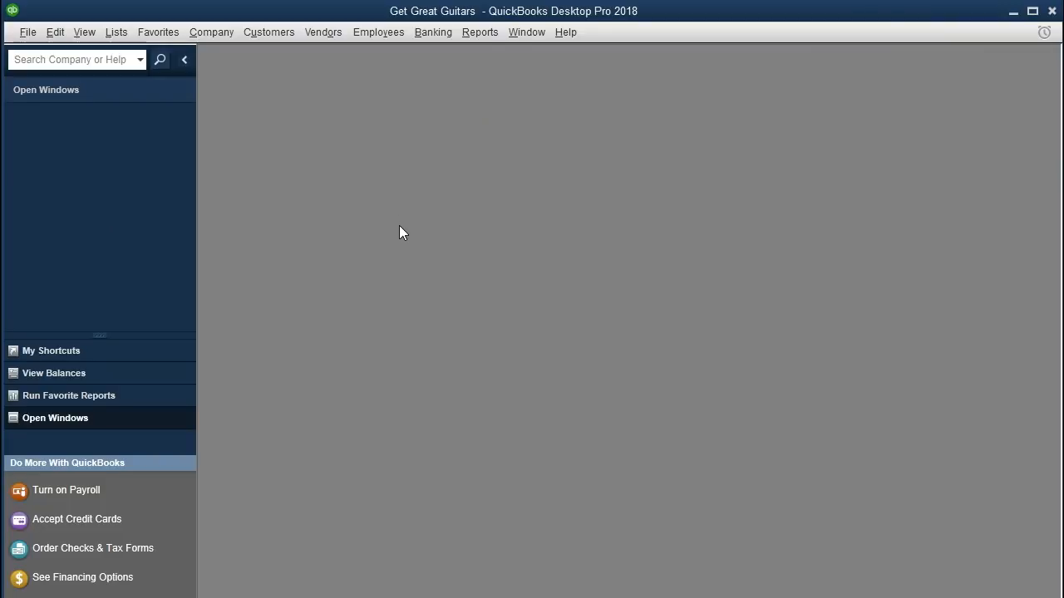